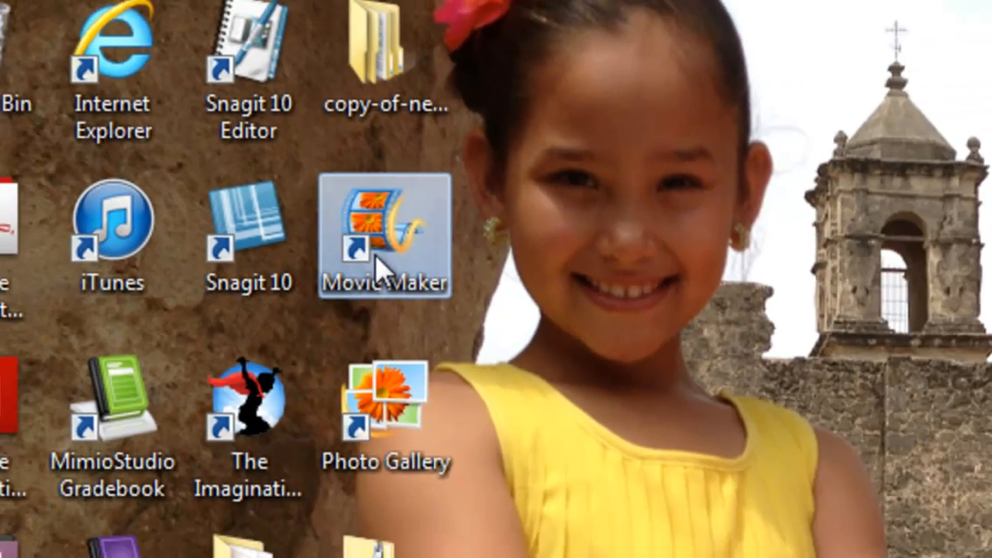
Step: Launch Movie Maker, start adding videos and photos, and open the Sample Video Pics folder on the desktop
double_click(405, 287)
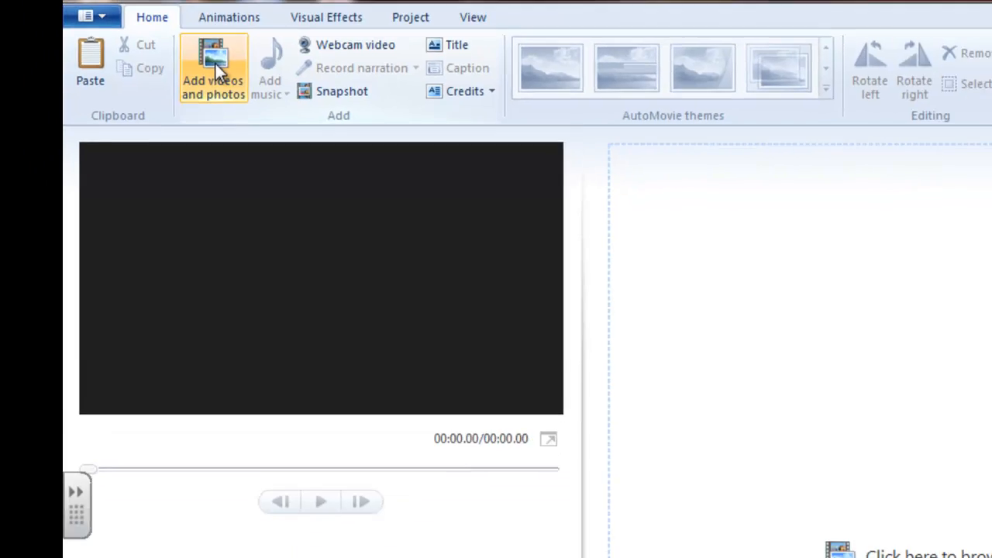
click(215, 65)
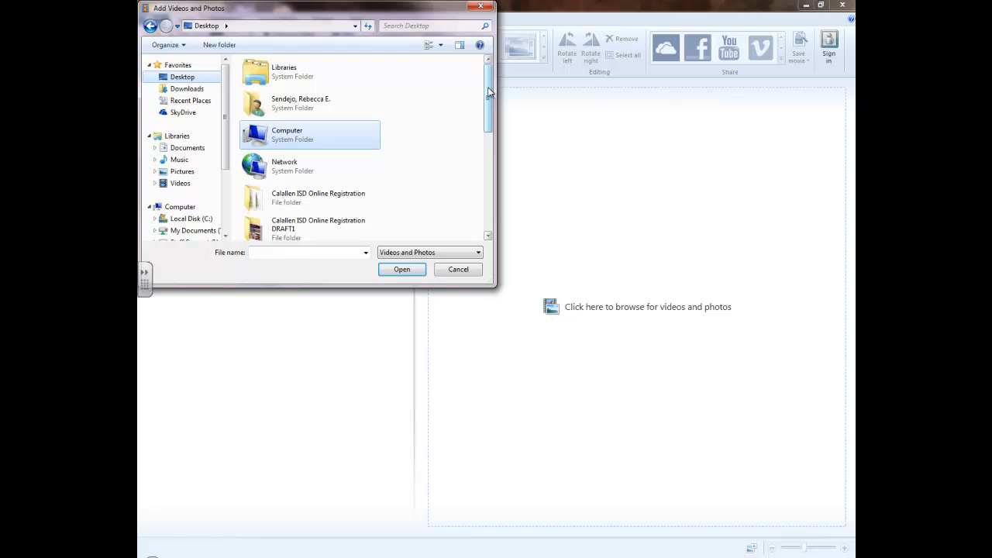
drag(488, 91, 491, 198)
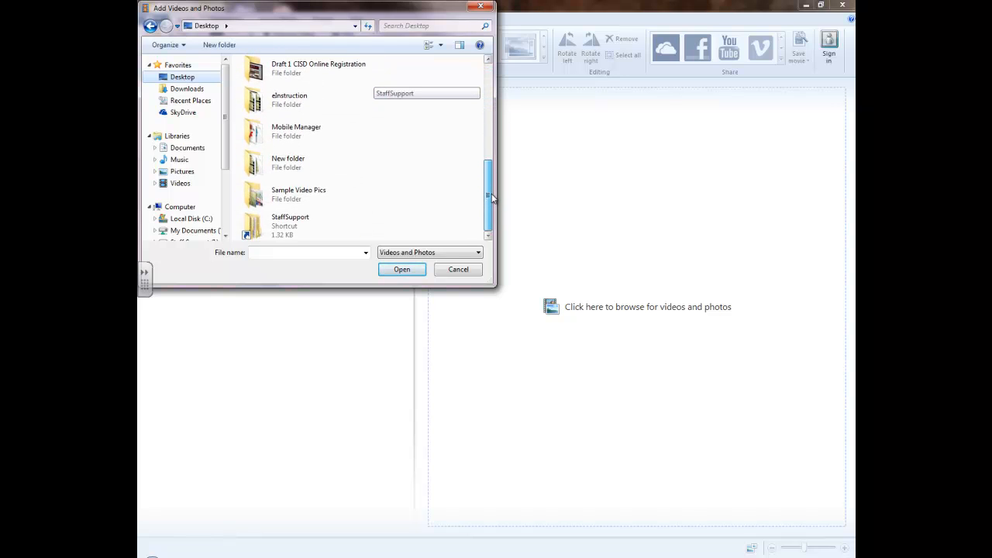
double_click(291, 197)
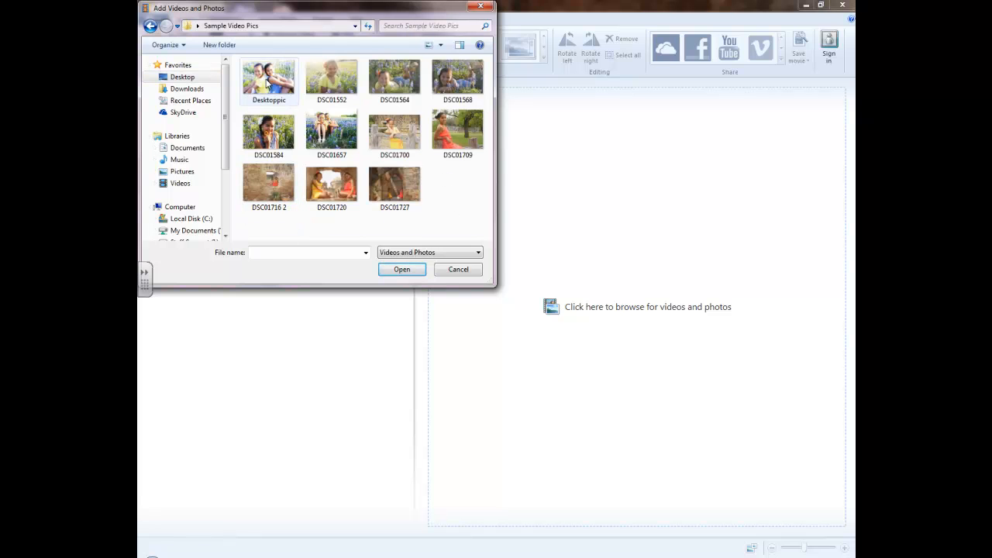
click(267, 84)
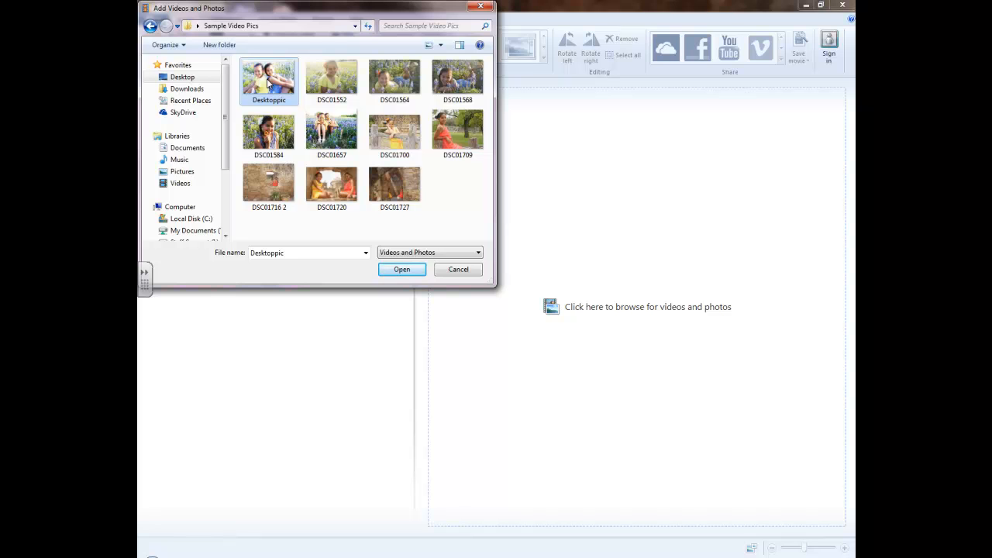
shift+click(396, 188)
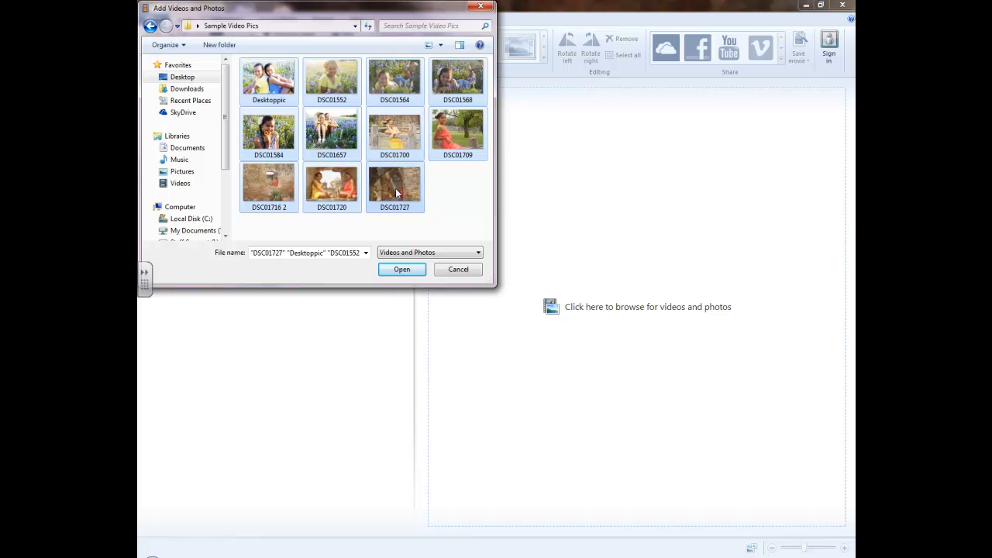
click(438, 189)
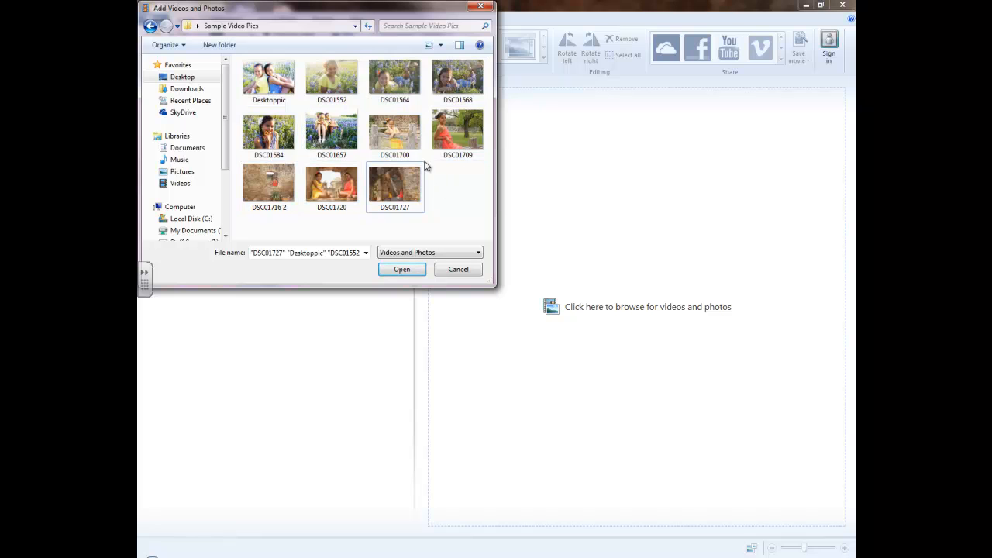
click(271, 79)
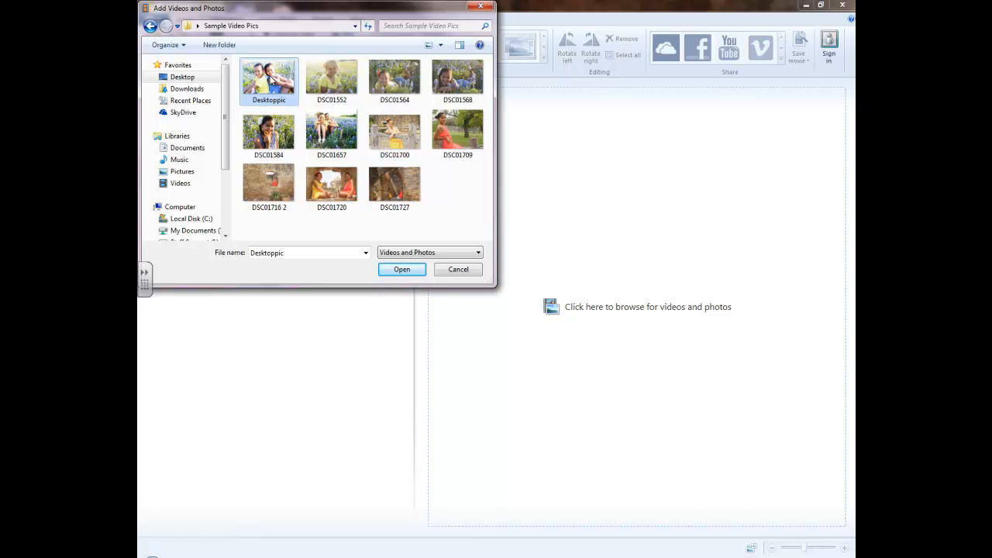
ctrl+click(323, 124)
ctrl+click(394, 174)
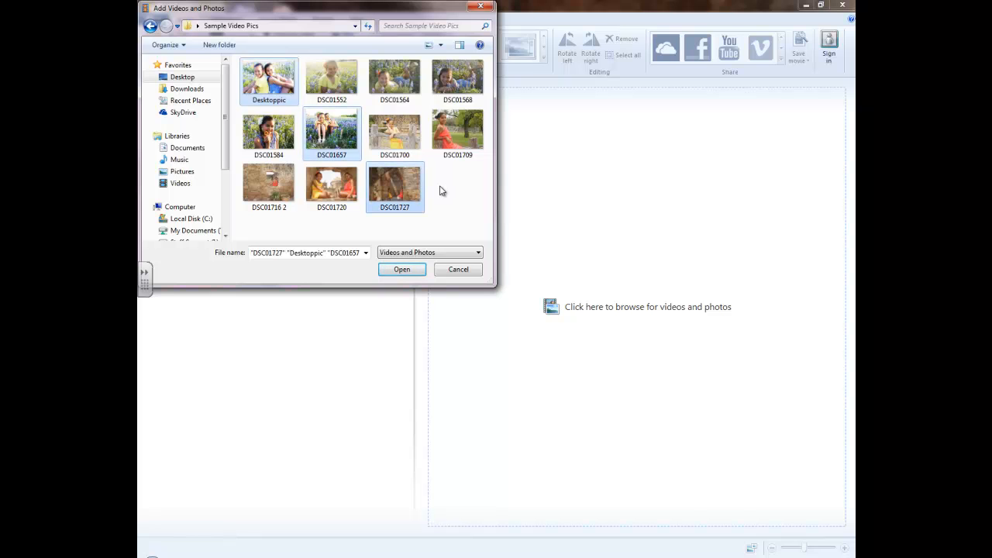
Step: Add all the photos in the folder, from Desktoppic through DSC01727, to the movie
click(260, 75)
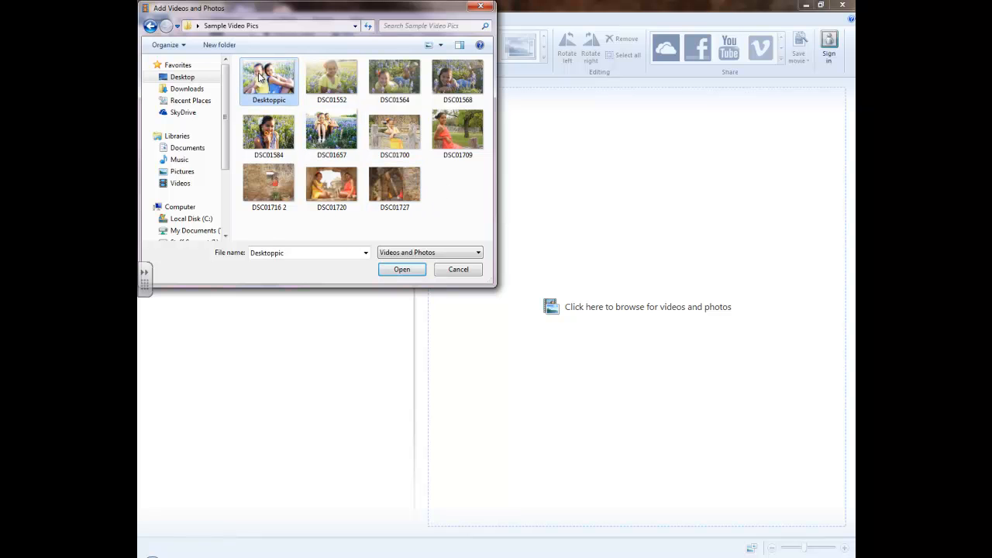
shift+click(395, 183)
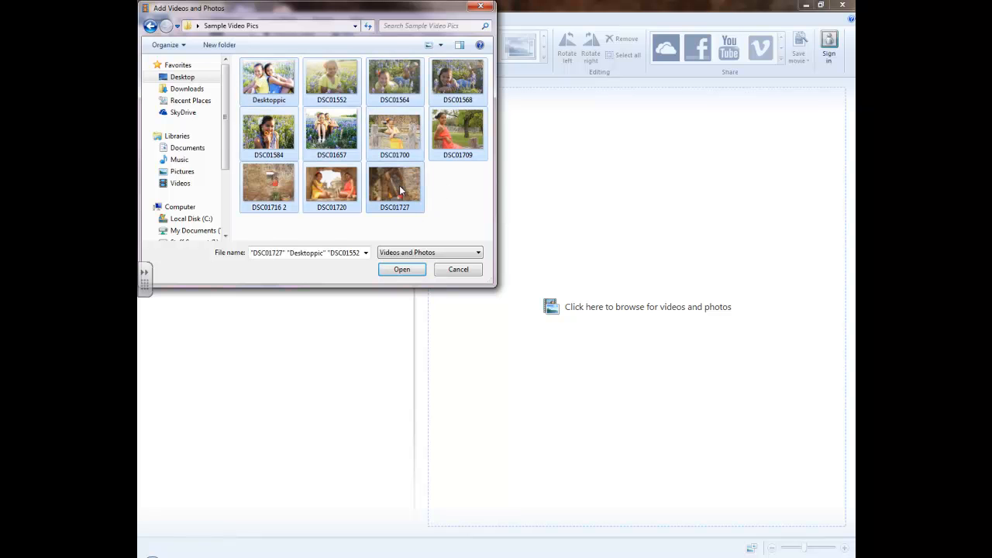
click(401, 271)
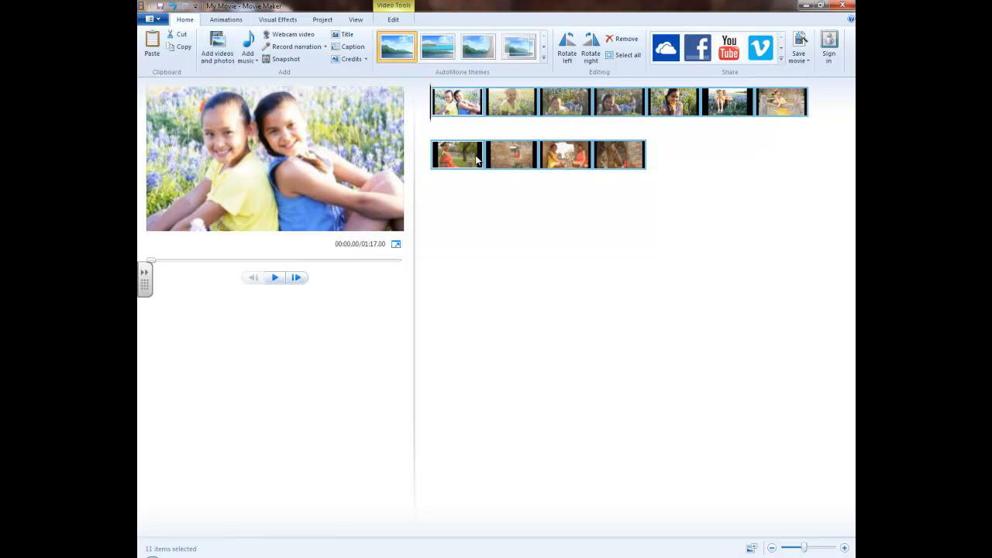
Step: Move the tenth photo, showing two girls seated in a stone opening, to the end of the storyboard
drag(574, 158, 619, 166)
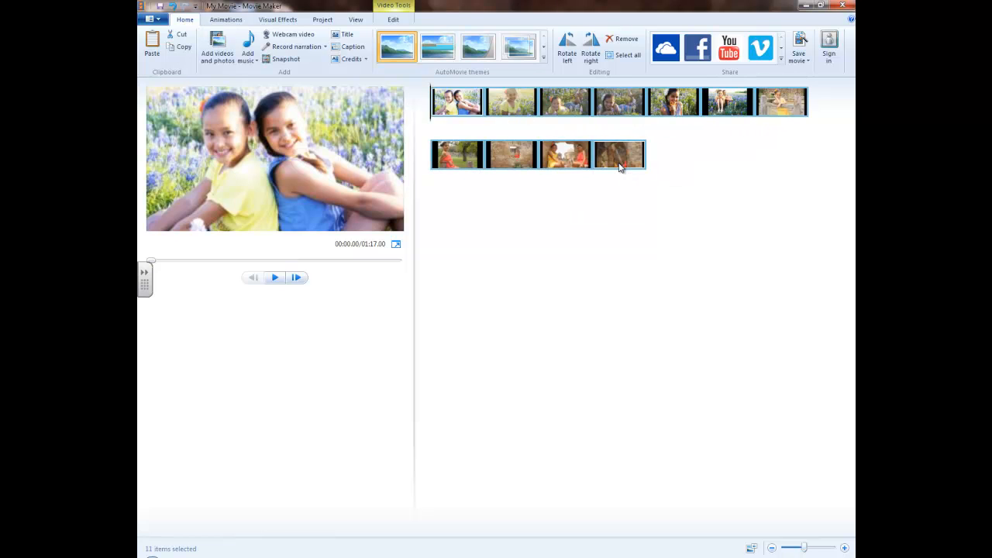
click(561, 161)
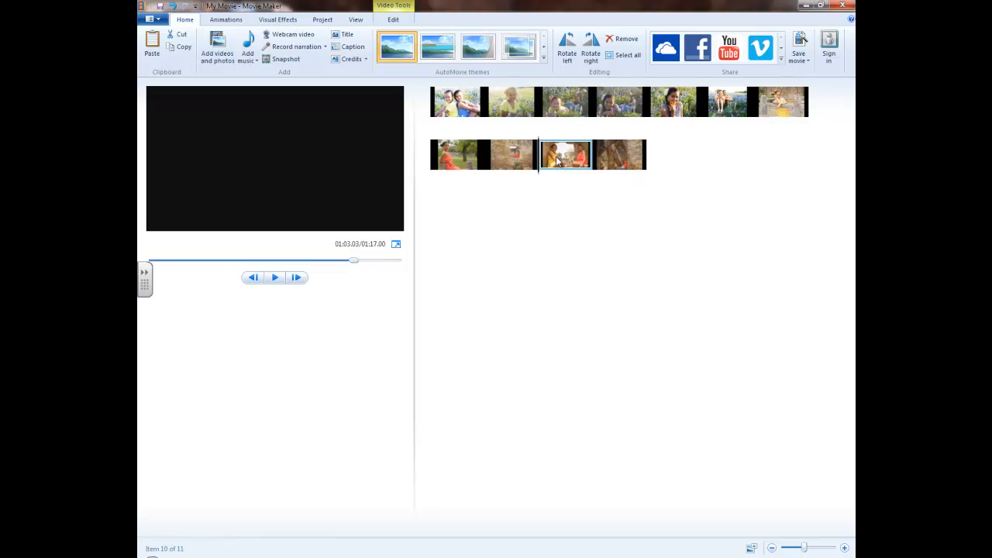
drag(556, 159, 648, 162)
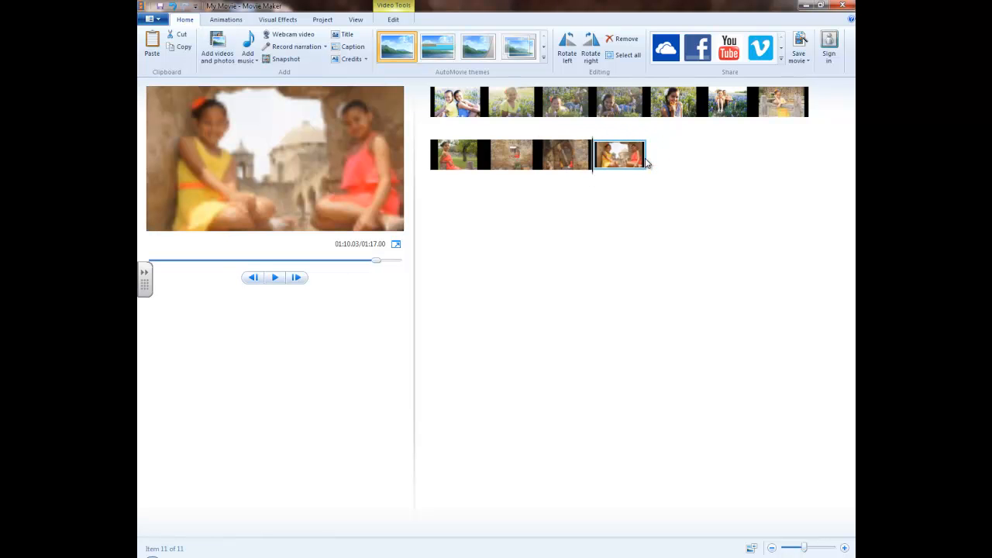
Step: Move the third storyboard photo behind the fourth, and the seventh photo behind the eighth
click(563, 108)
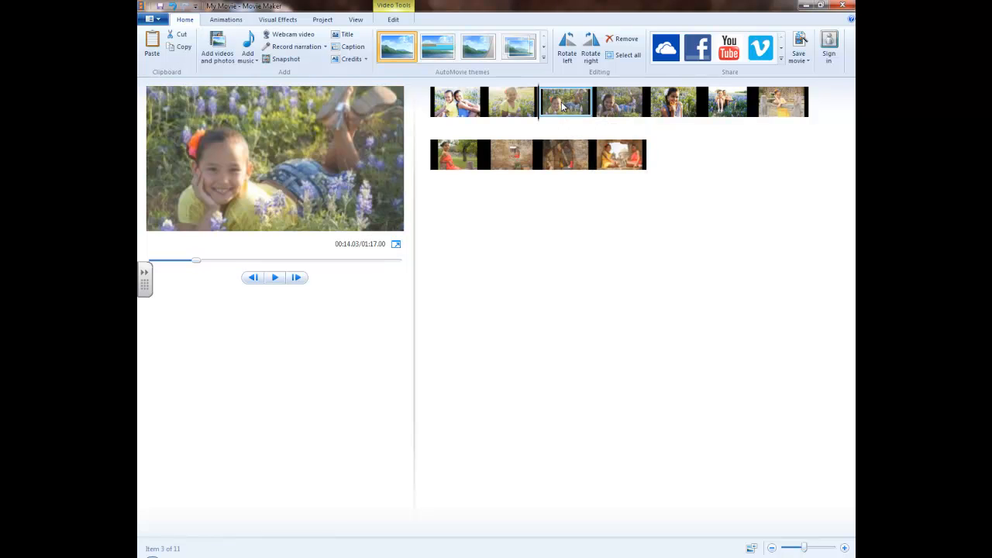
drag(563, 108, 650, 112)
drag(775, 105, 454, 157)
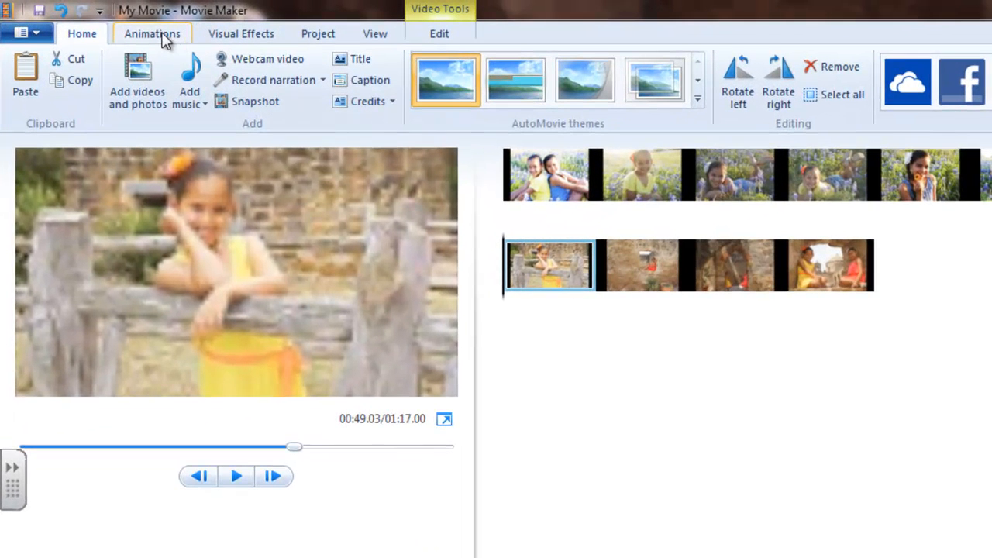
Step: Try the Mirror vertical visual effect on the wooden fence photo and undo the effect change
click(246, 35)
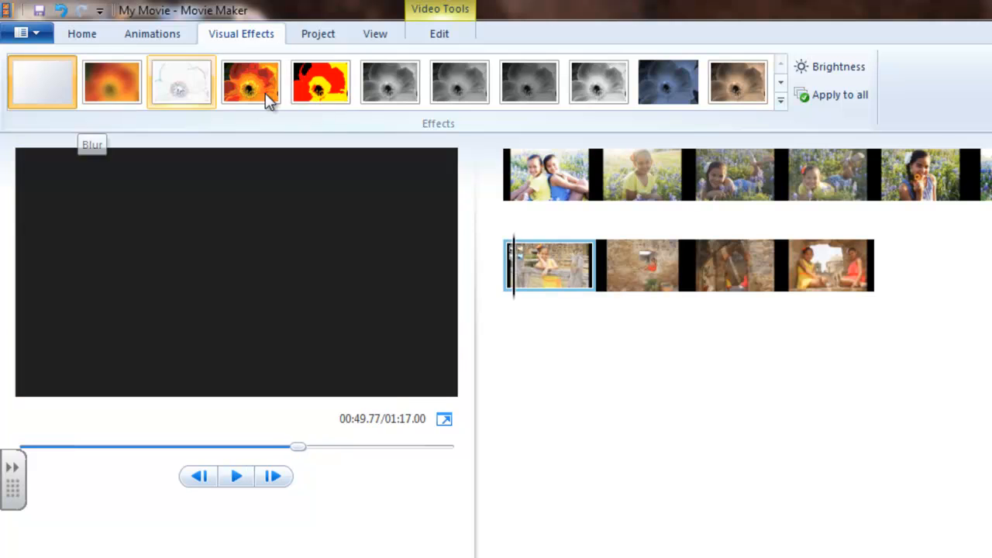
click(781, 81)
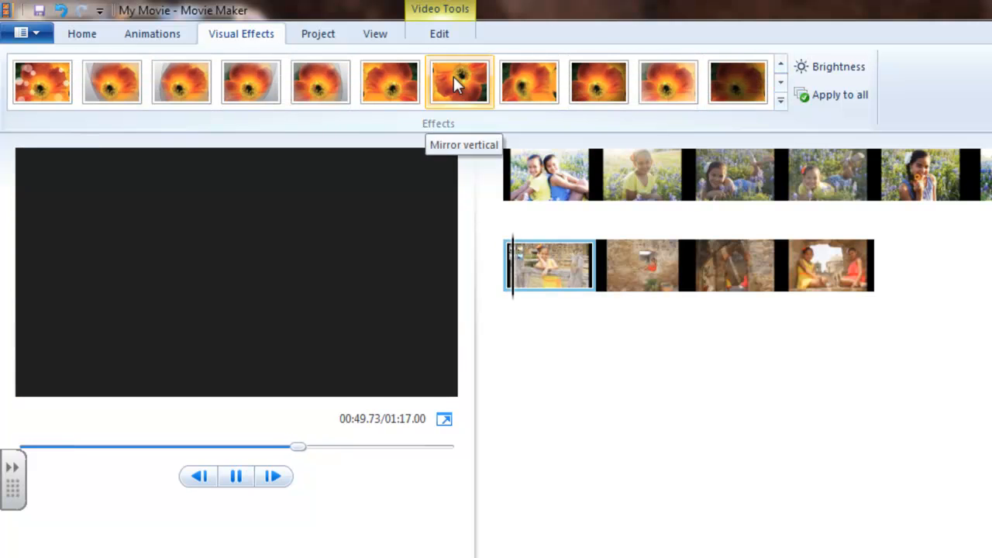
click(455, 78)
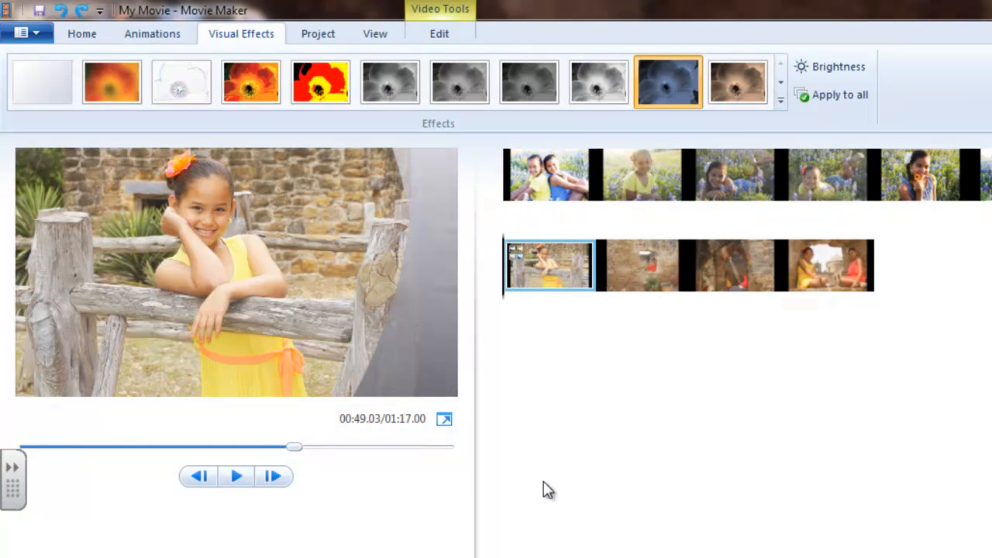
click(63, 12)
Step: Preview several transitions, give the second photo the heart transition, and apply it to all photos
click(140, 35)
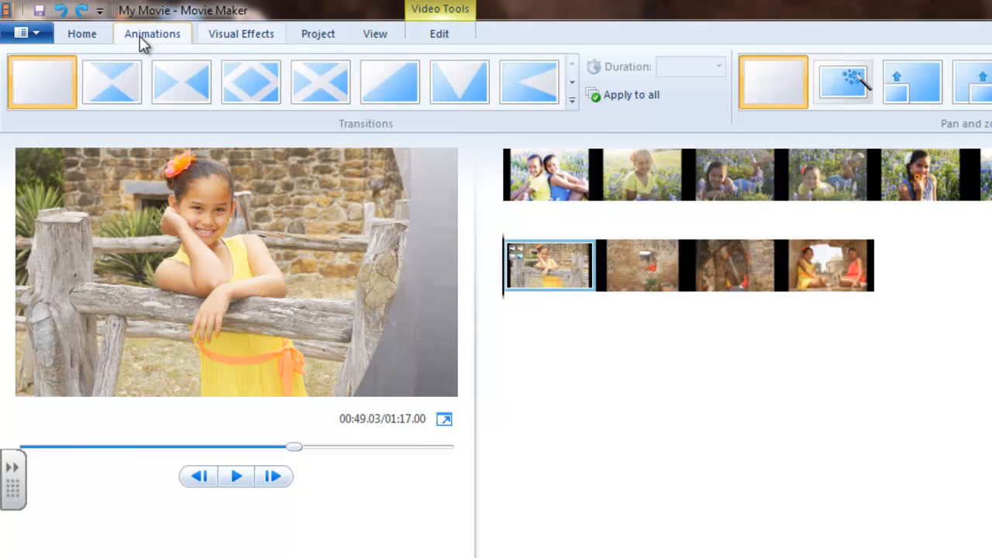
click(532, 175)
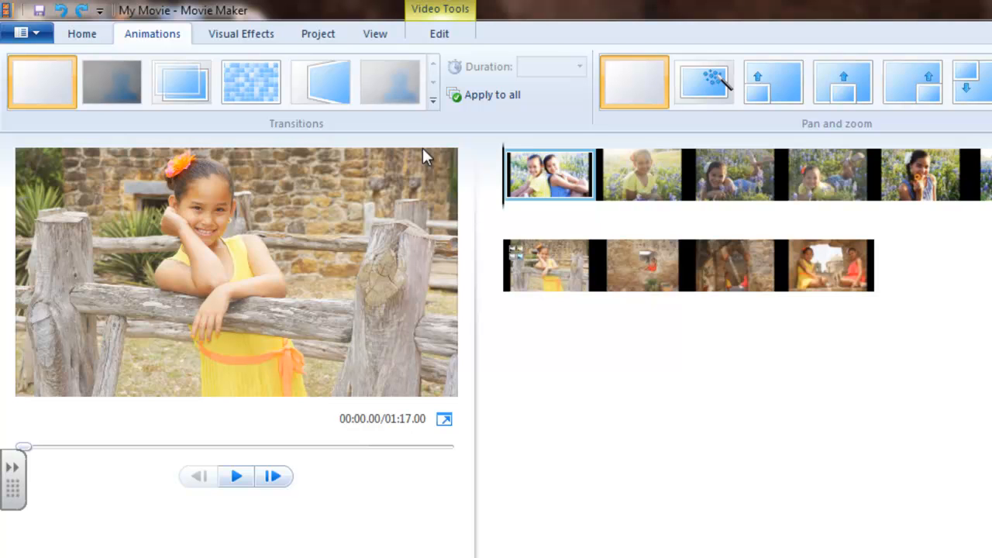
mouse_move(182, 80)
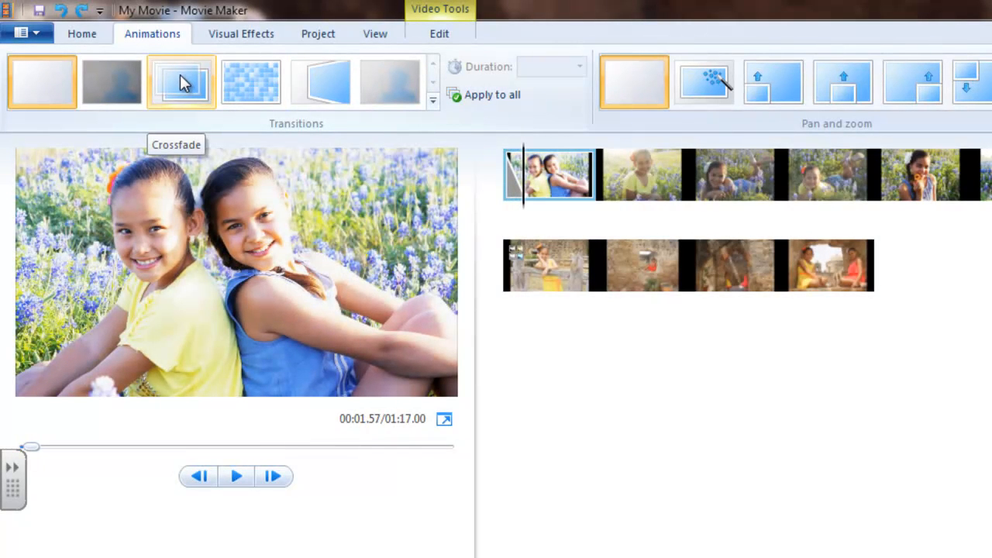
mouse_move(273, 89)
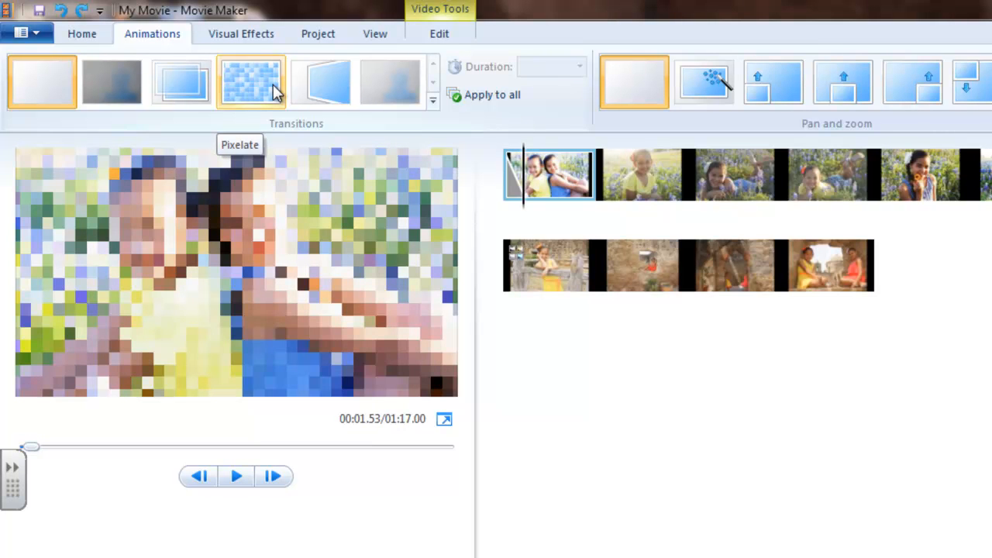
mouse_move(326, 90)
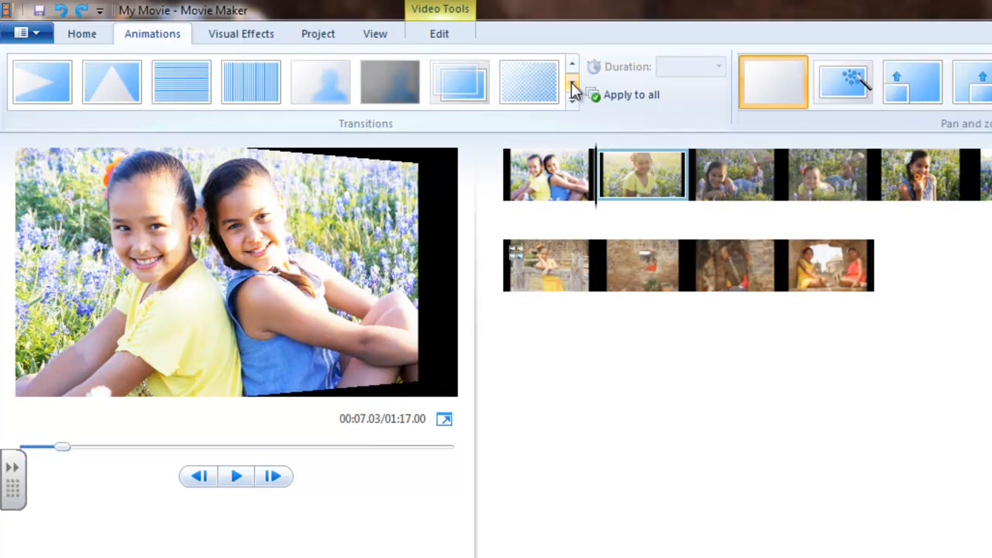
click(572, 83)
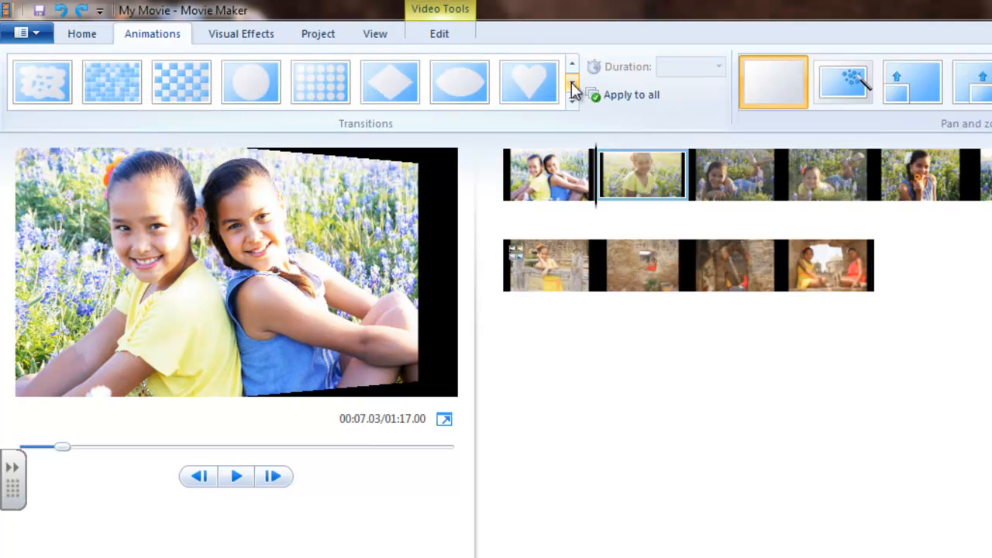
mouse_move(527, 79)
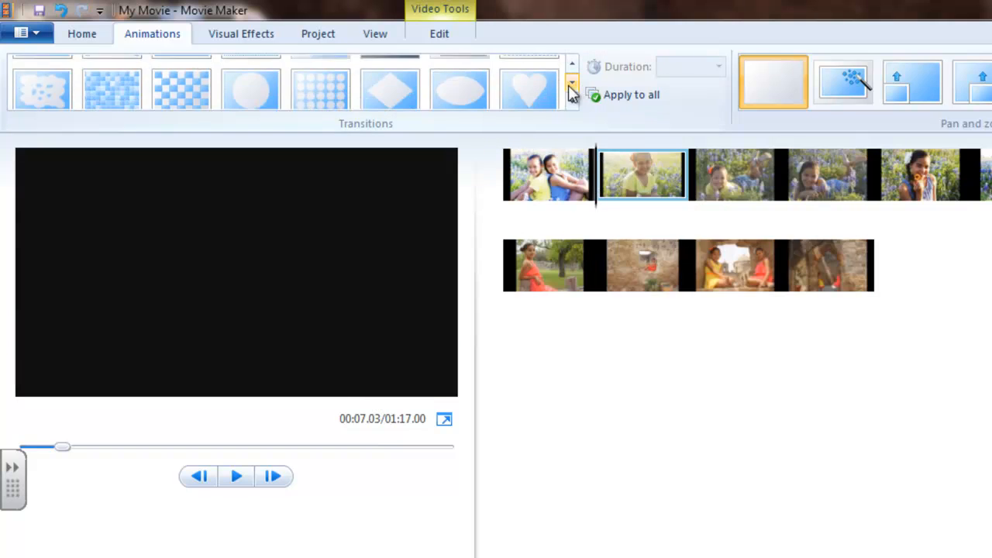
click(534, 87)
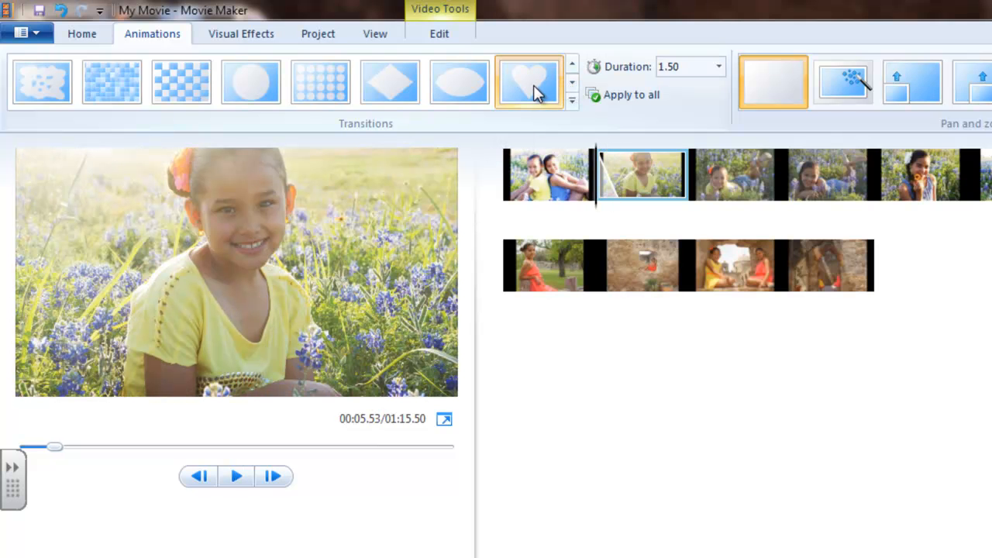
click(597, 102)
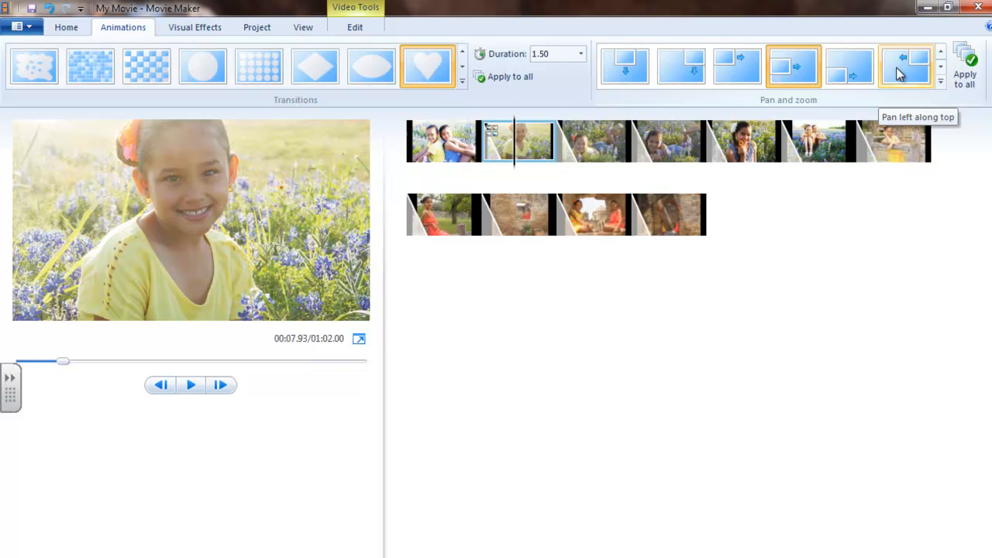
Step: Set a clockwise rotating pan and zoom effect on the second photo and apply it to all photos
click(940, 66)
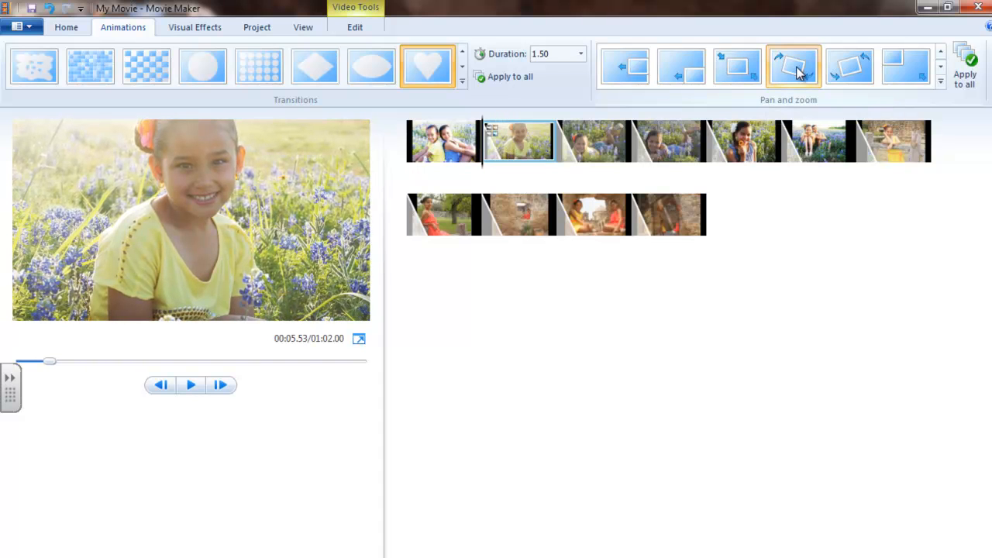
click(799, 71)
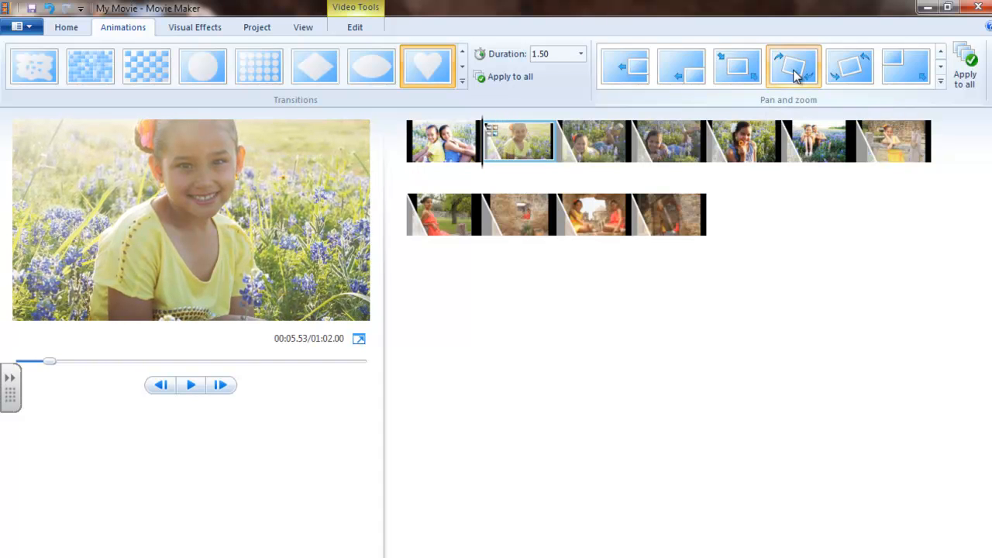
click(969, 70)
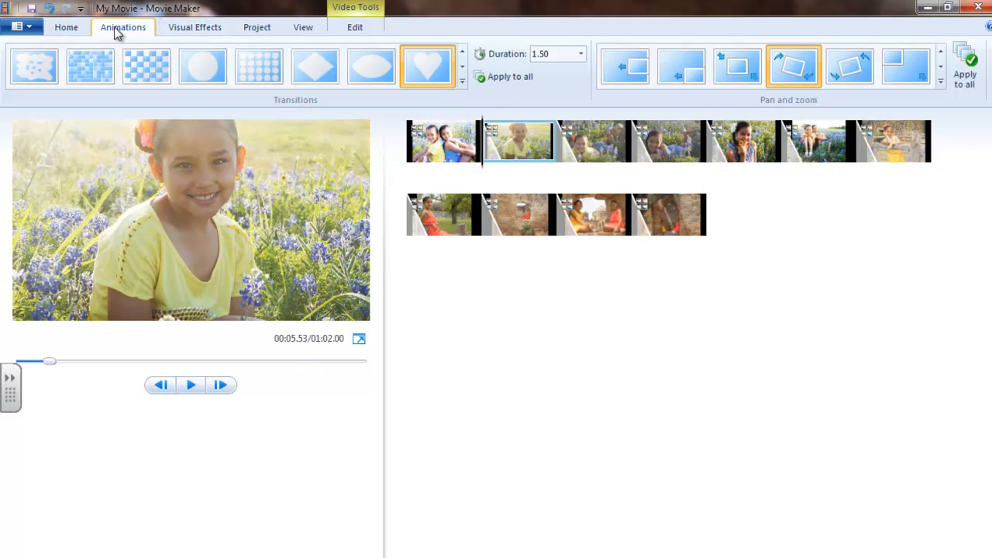
Step: Add the song "in my daughters eyes" from the Johnson's misic folder as background music and preview the slideshow
click(66, 28)
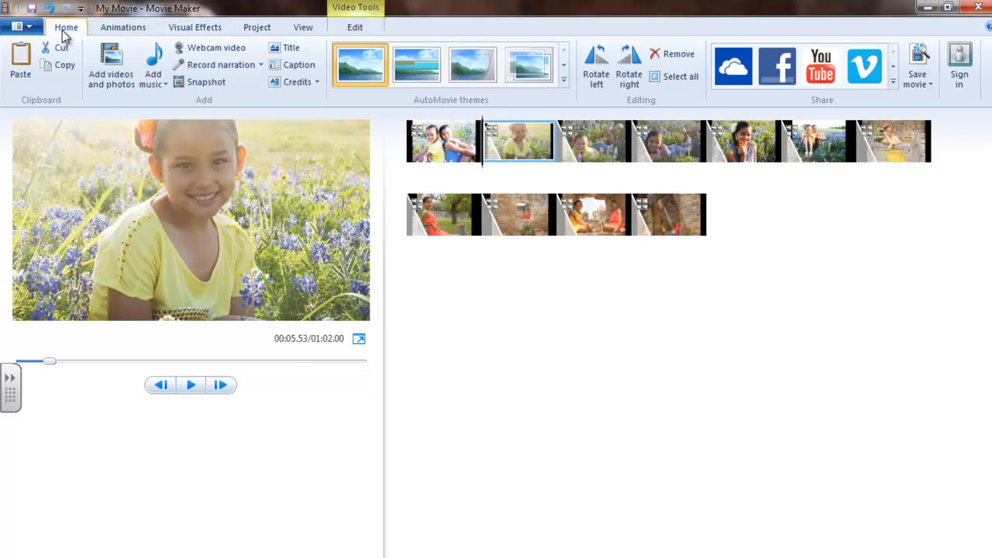
click(162, 83)
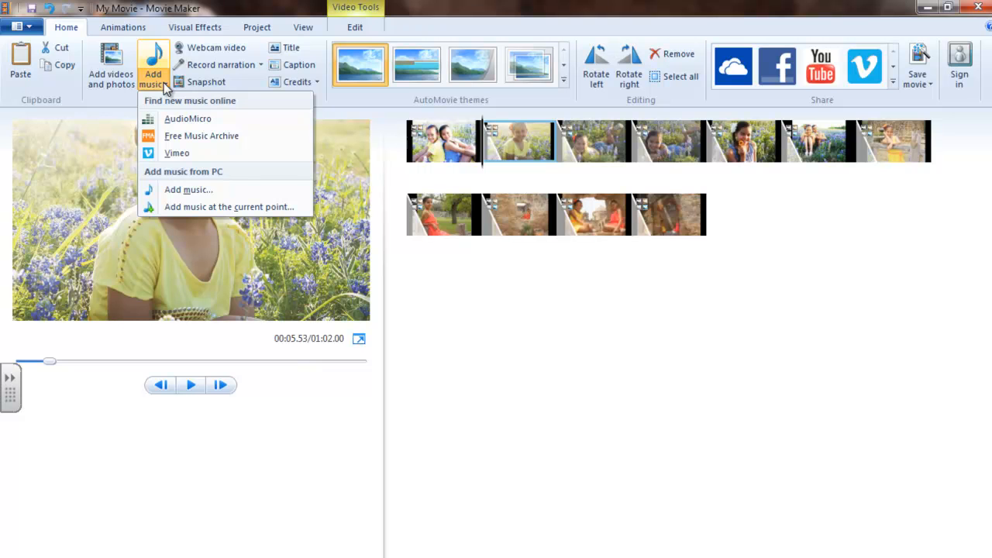
click(180, 190)
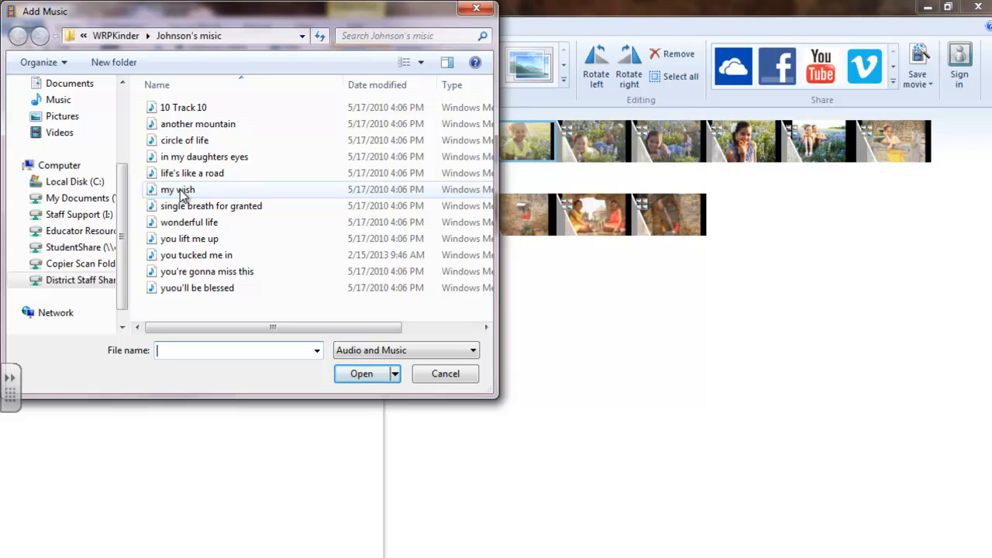
click(205, 271)
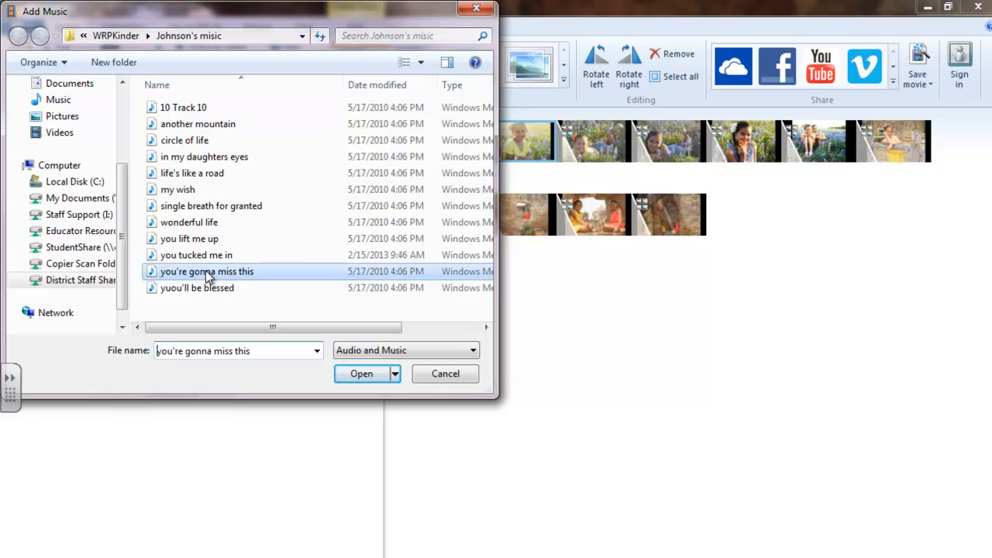
click(195, 157)
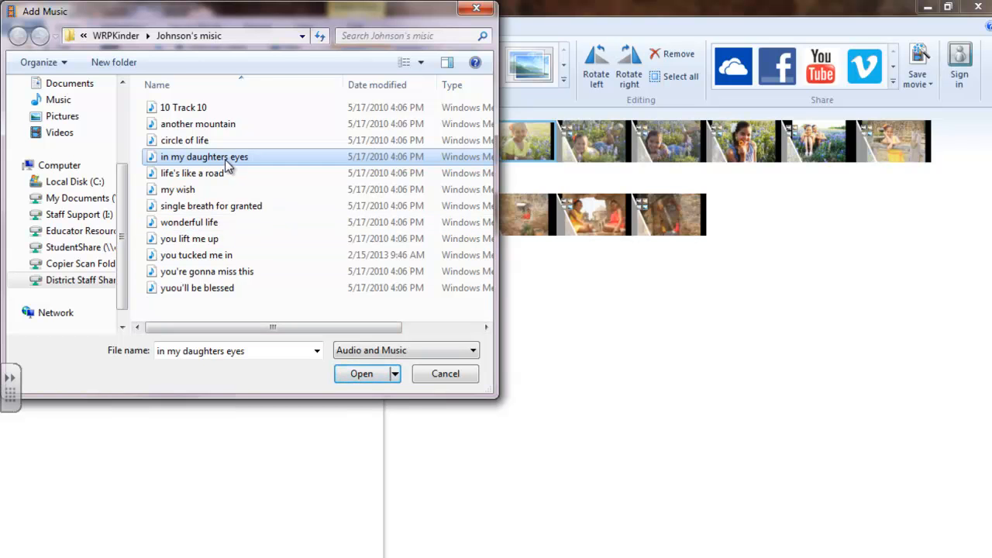
click(361, 374)
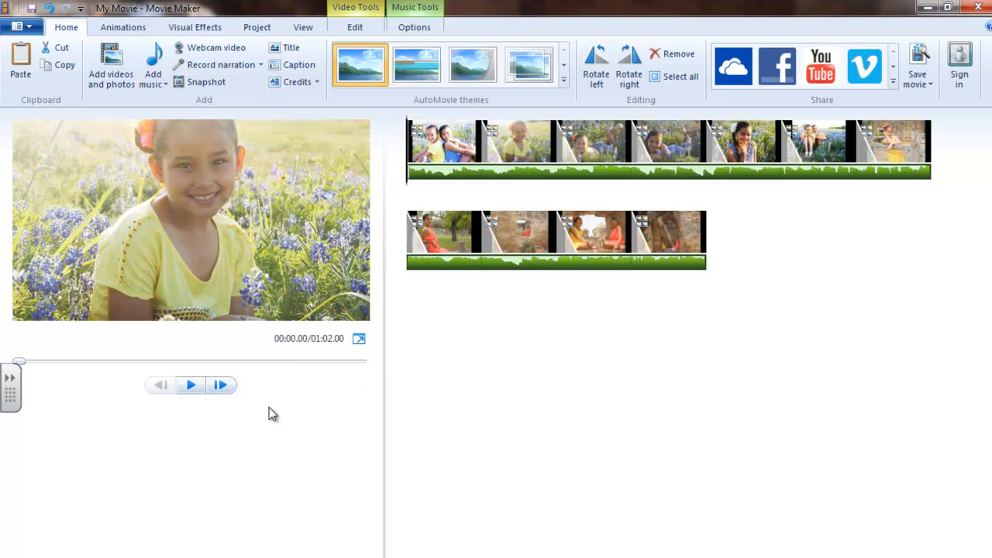
click(190, 386)
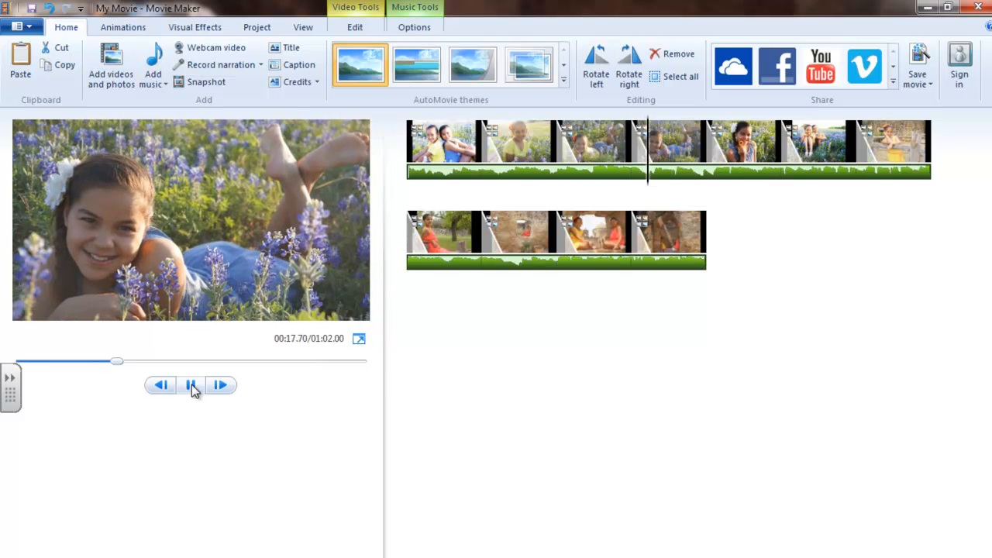
click(191, 385)
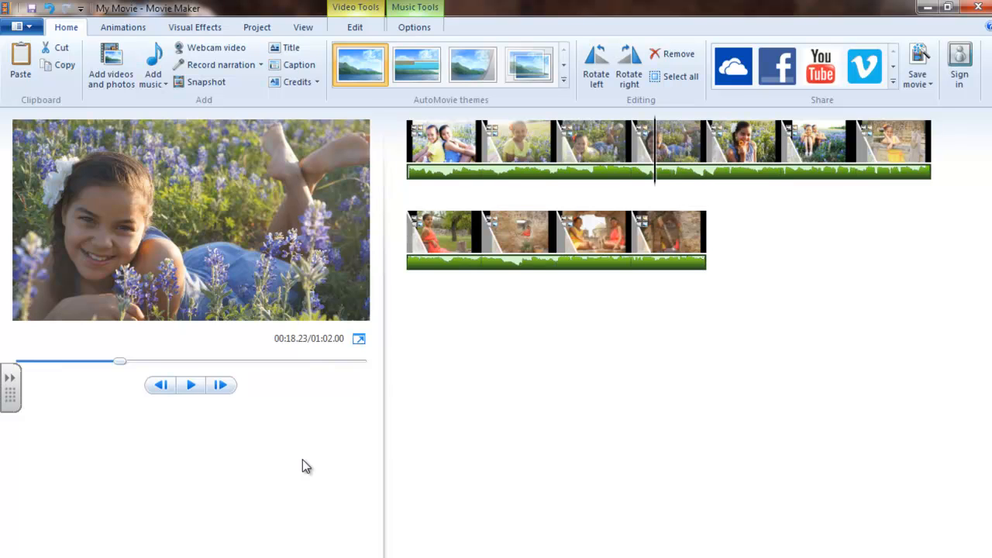
Step: Add a title slide at the start of the movie and set its background to the light pink basic color
click(288, 50)
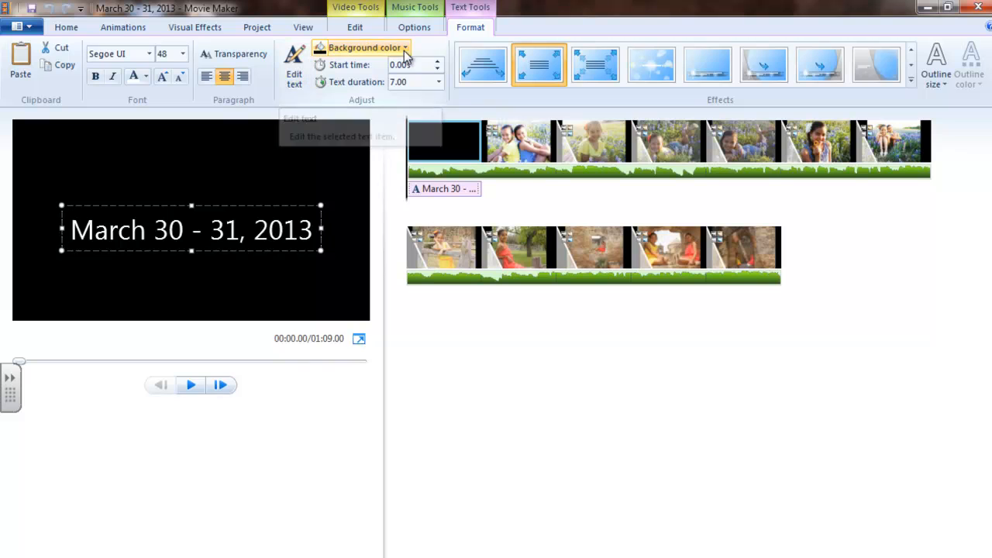
click(405, 48)
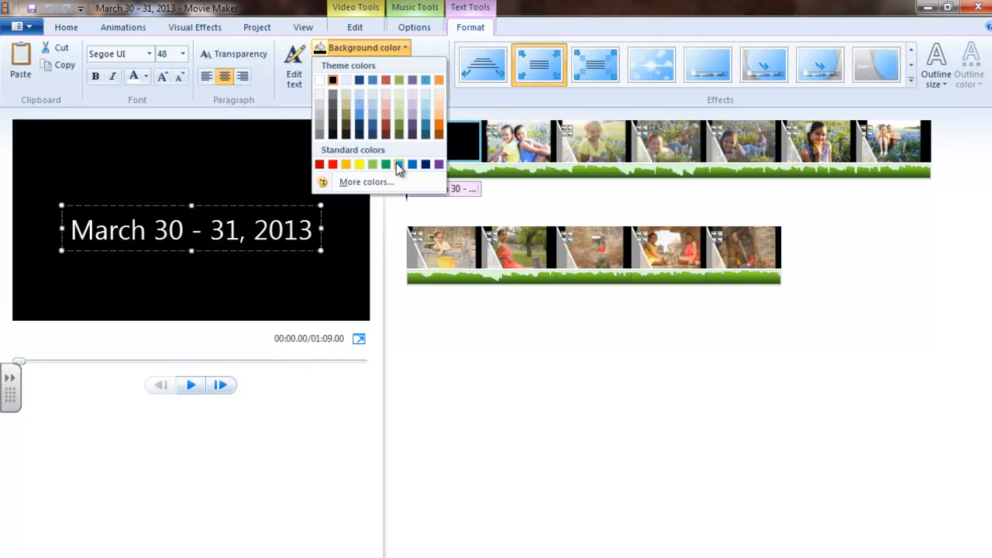
click(349, 183)
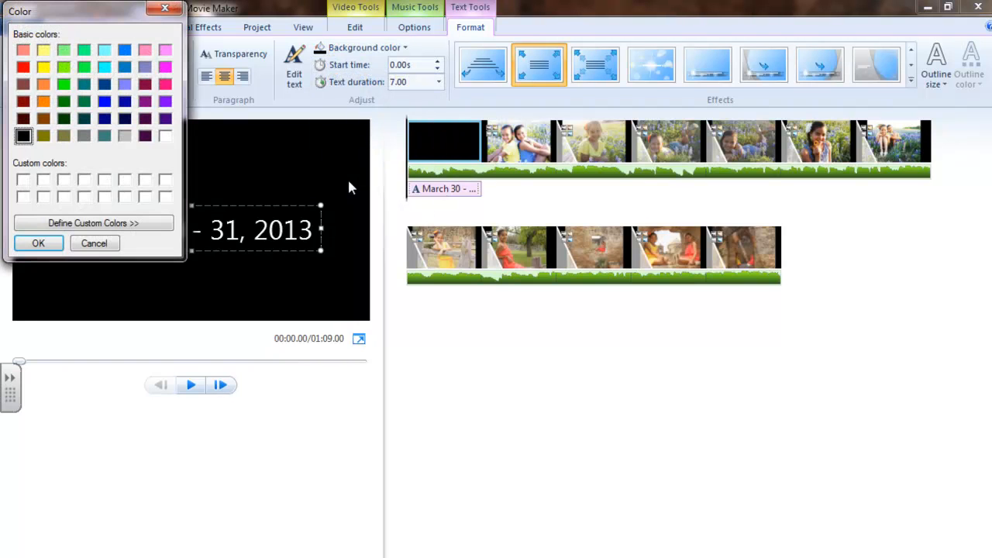
click(166, 51)
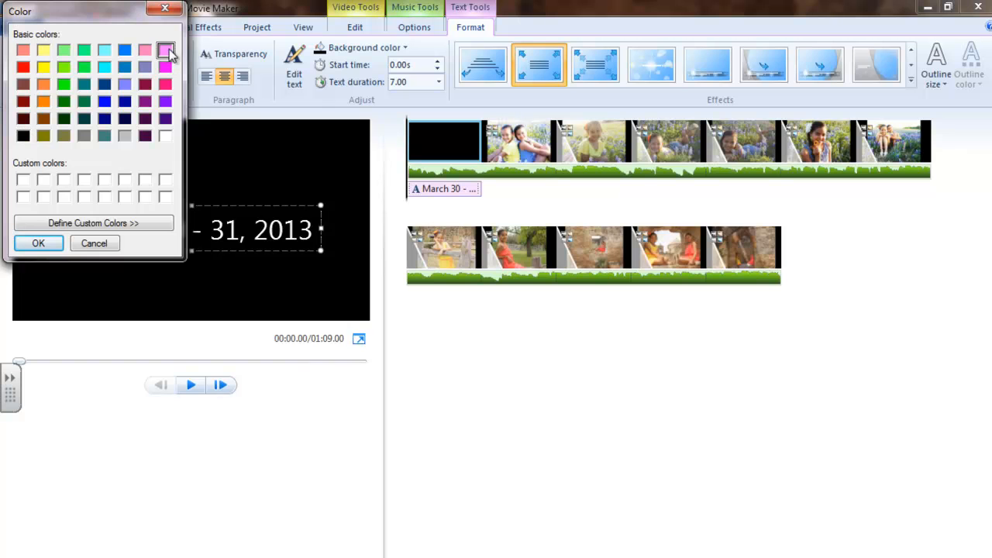
click(38, 244)
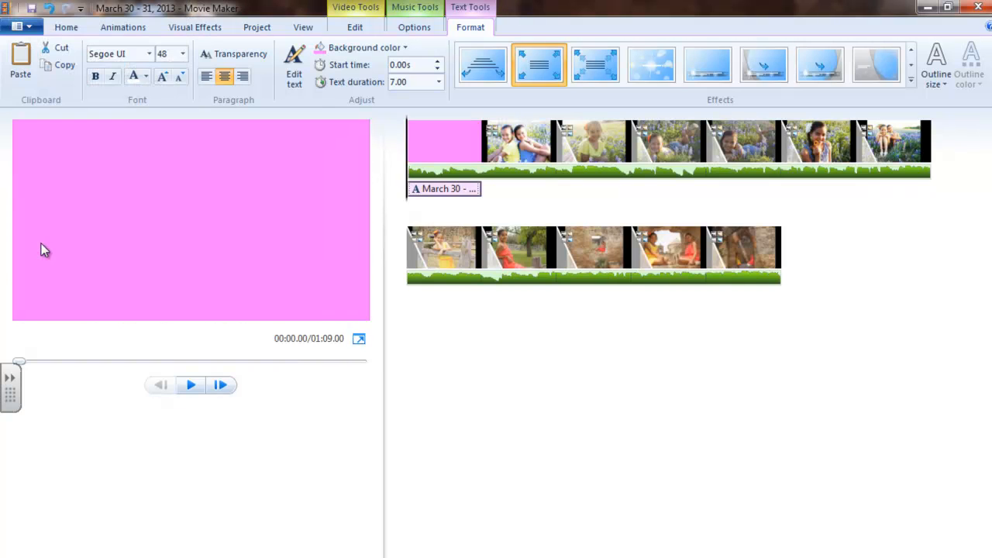
Step: Apply the light burst with bubbles text effect to the title and replace its text with "My Girls"
click(646, 71)
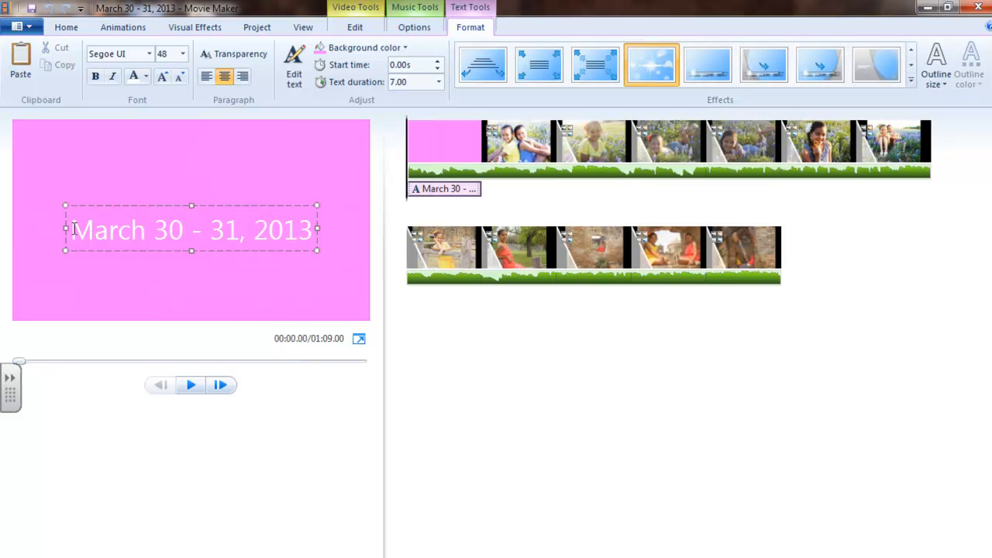
drag(74, 228, 412, 234)
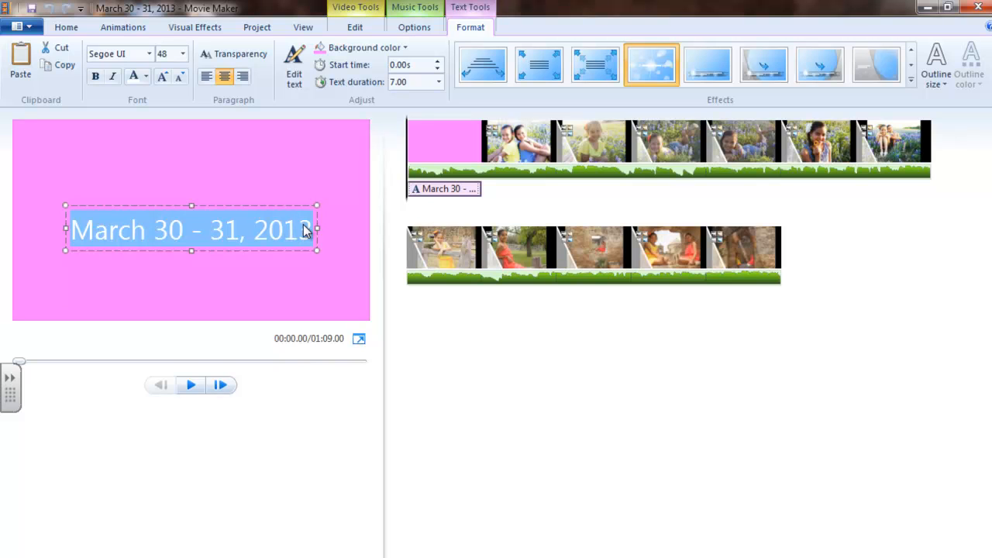
text(My Girls)
Step: Give the "My Girls" title text an Extra Thick outline in the standard light blue color and preview it
click(936, 76)
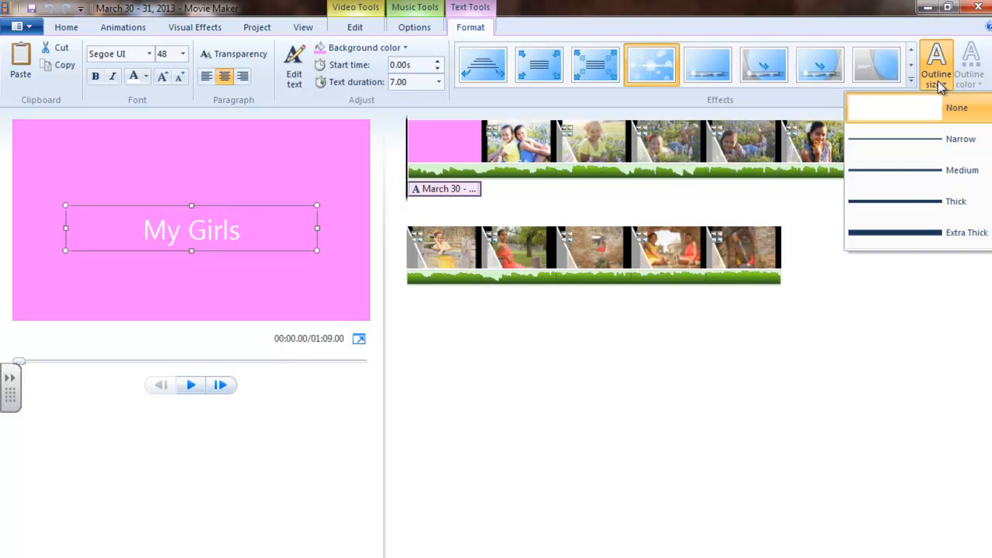
click(898, 235)
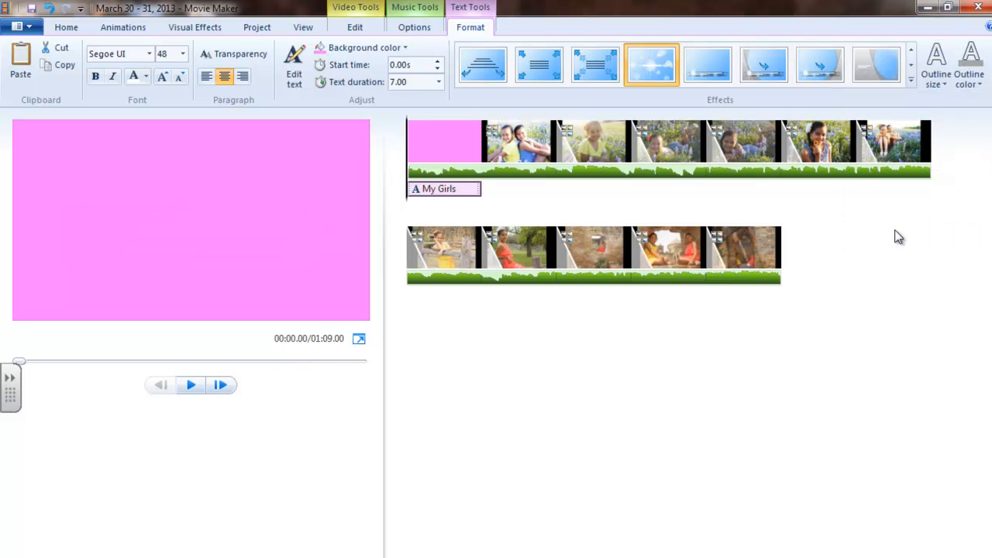
click(977, 87)
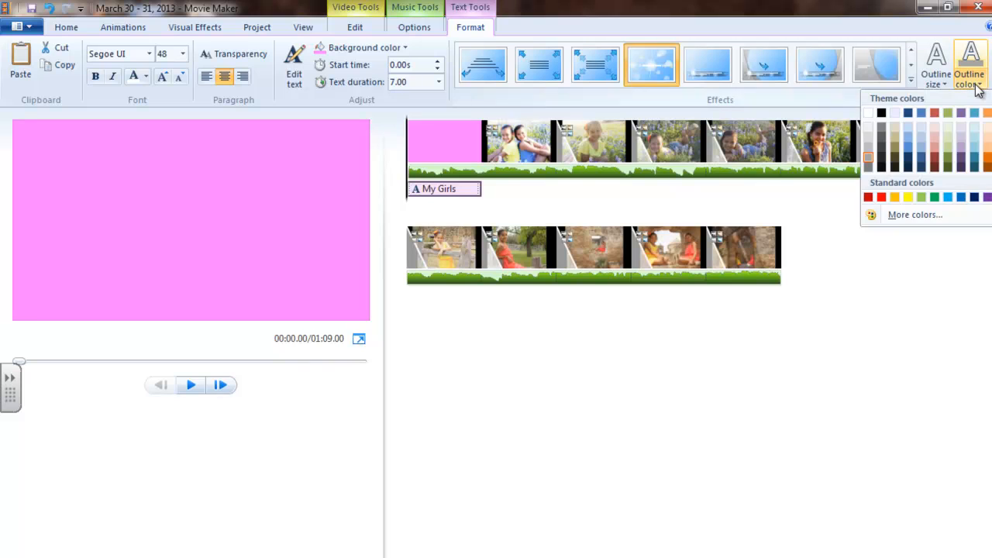
click(946, 197)
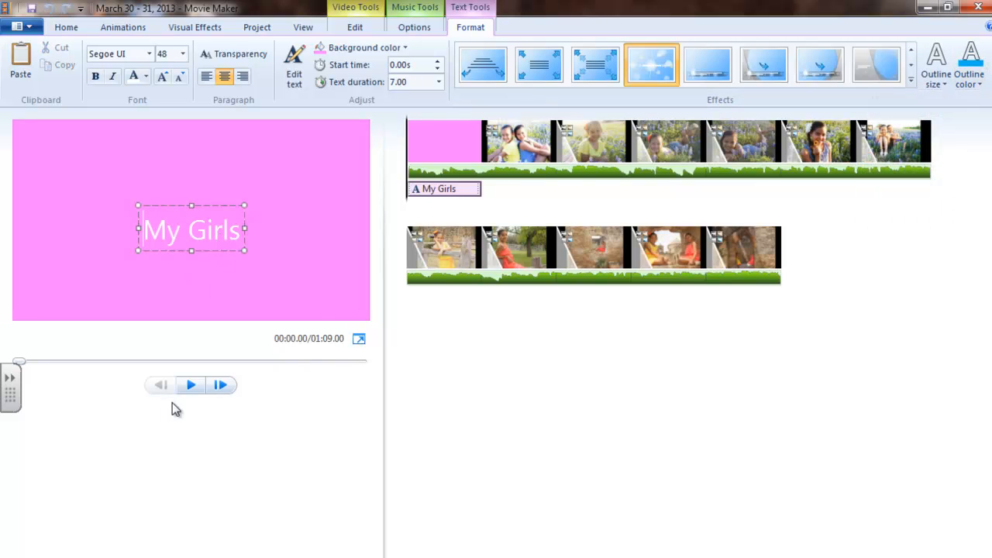
drag(144, 228, 281, 234)
click(939, 77)
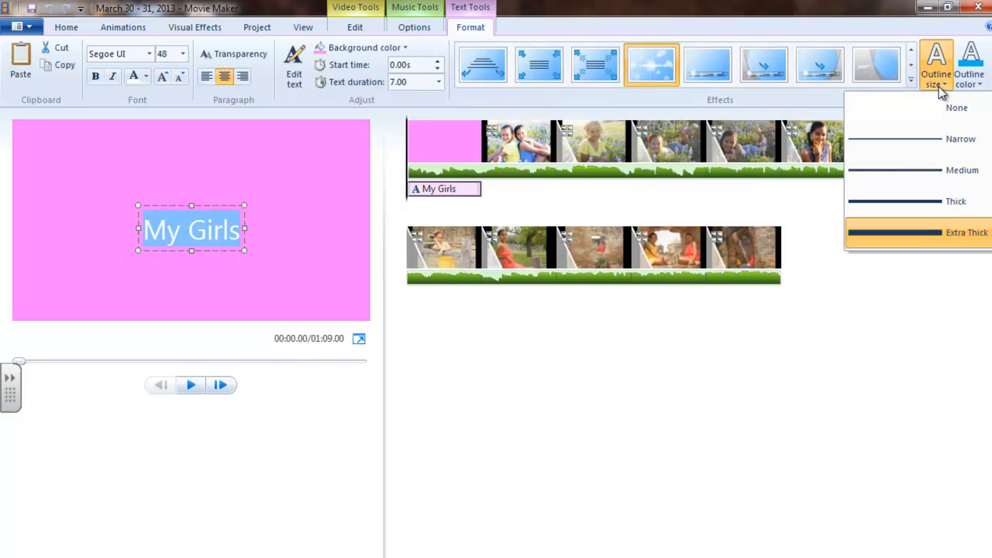
click(903, 235)
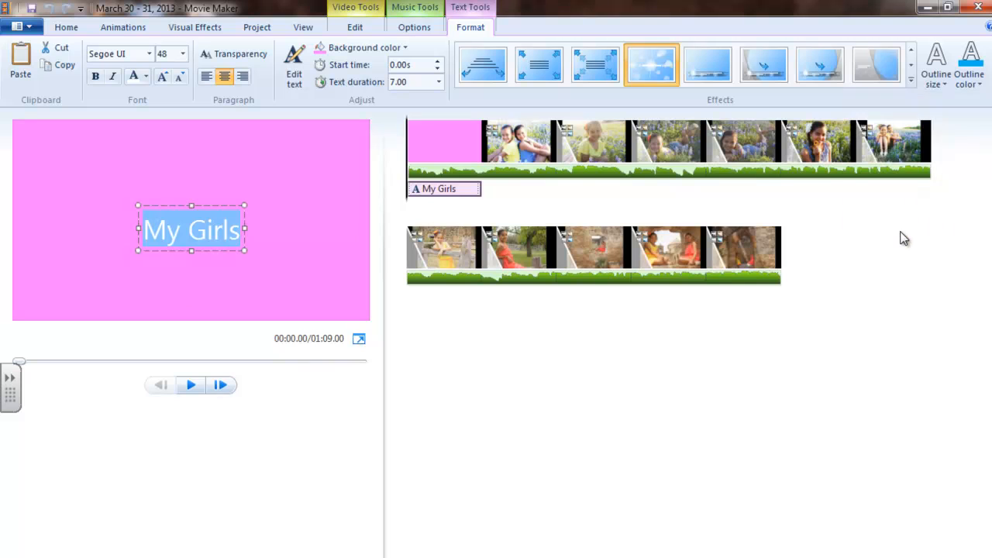
click(969, 76)
click(948, 197)
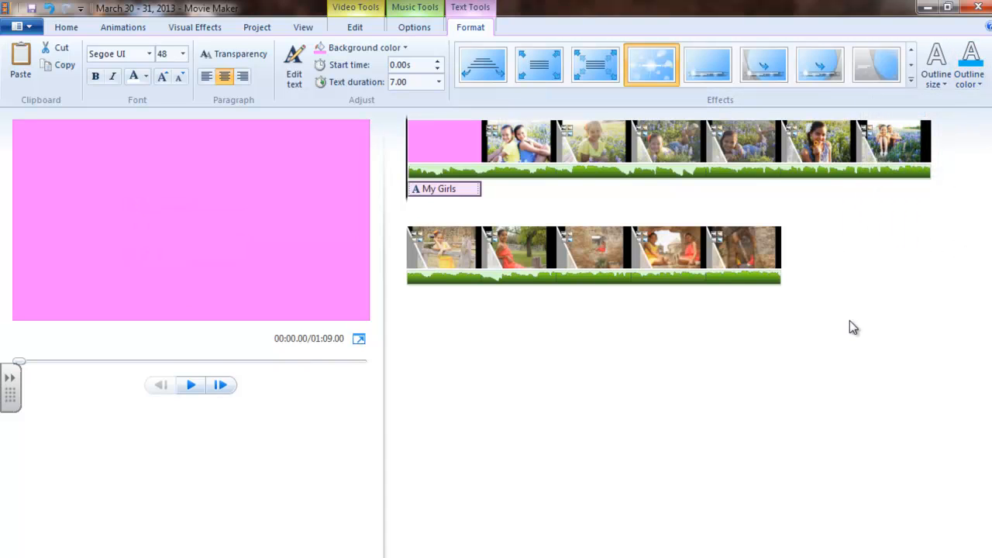
click(193, 388)
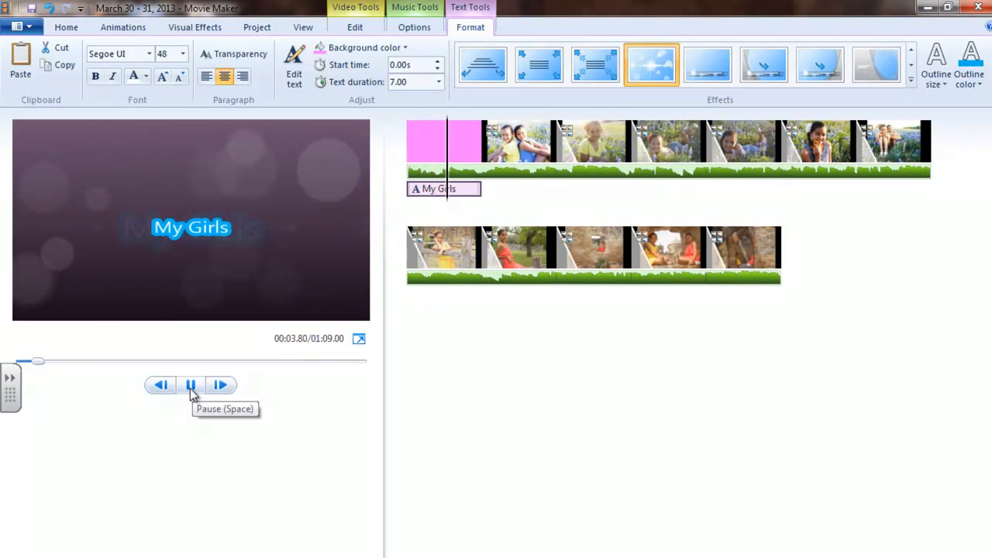
click(190, 387)
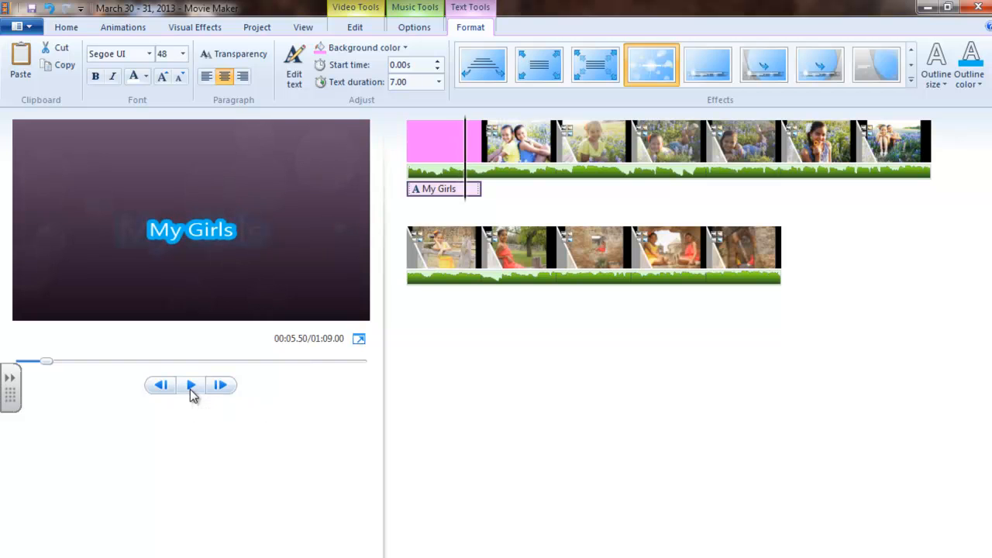
Step: Change the title text's outline color to light pink and play the title from the beginning
click(978, 85)
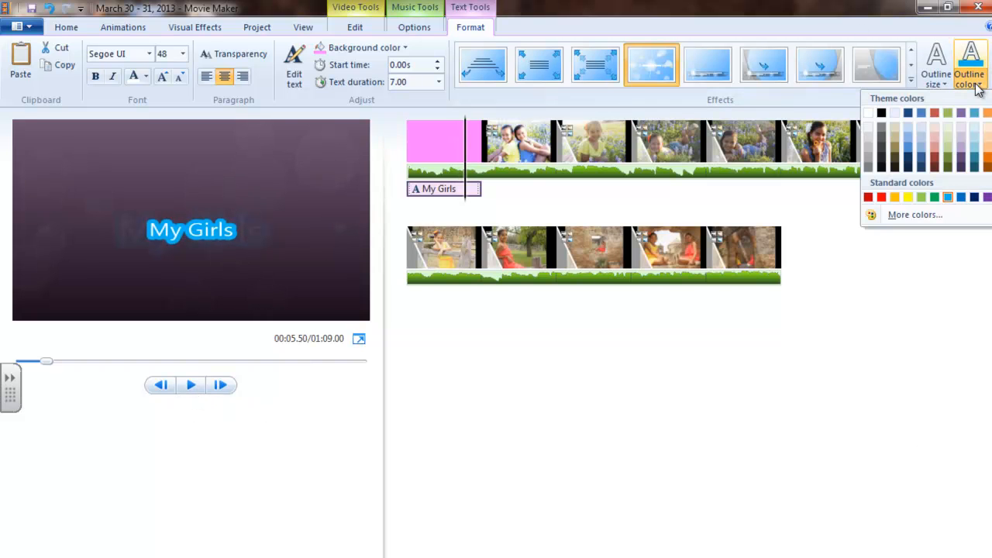
click(897, 216)
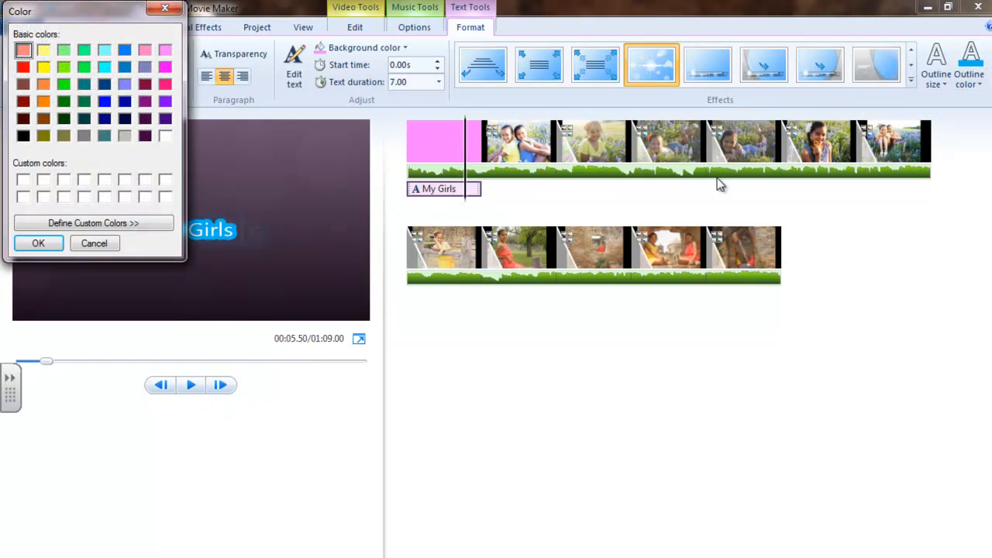
click(37, 243)
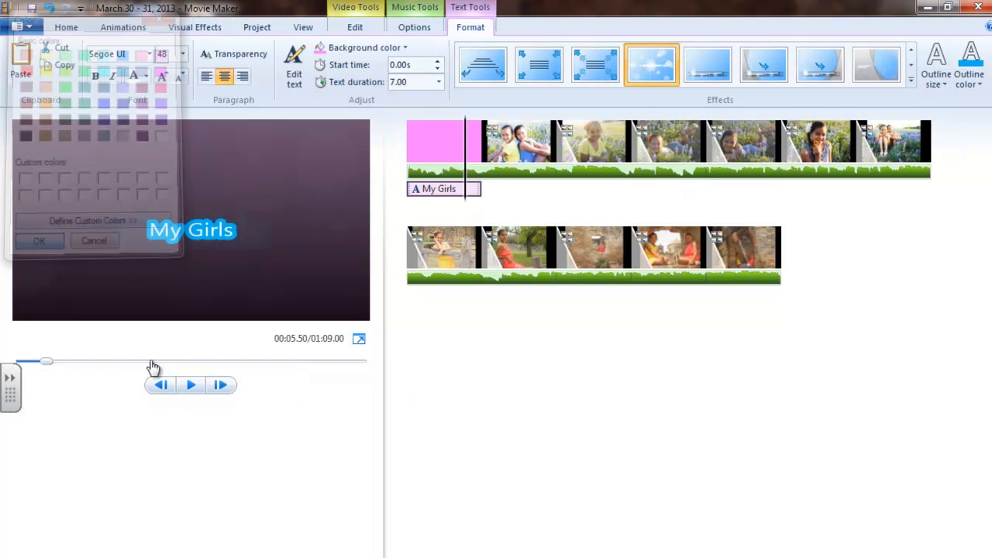
click(180, 391)
click(190, 386)
drag(473, 129, 392, 142)
click(189, 386)
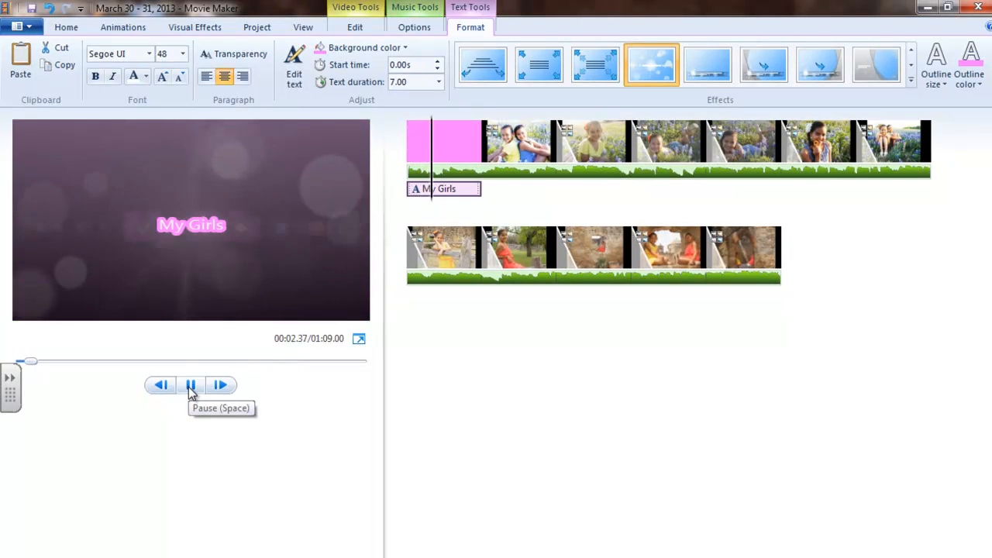
click(190, 387)
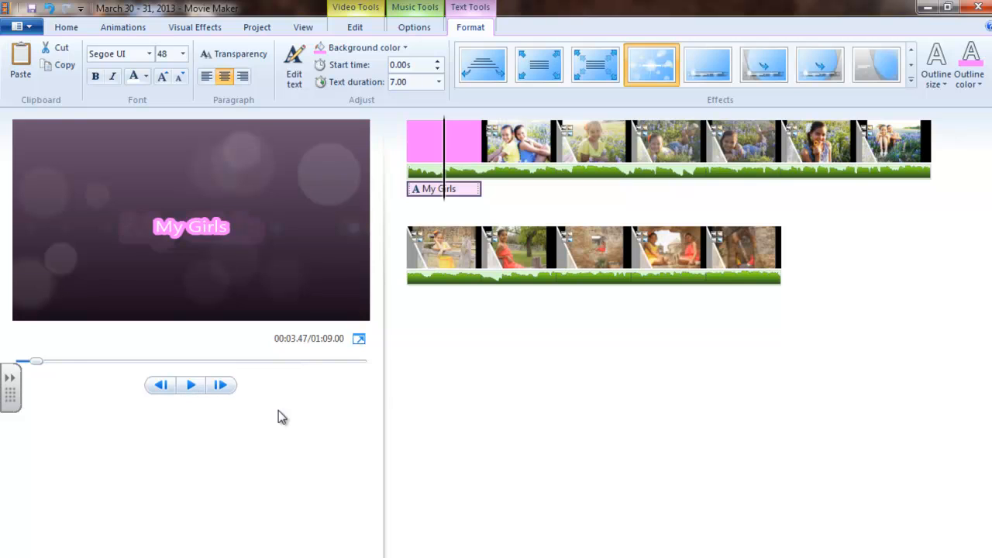
Step: Set the "My Girls" text to the Lucida Handwriting font at size 72 and preview the title slide
click(193, 228)
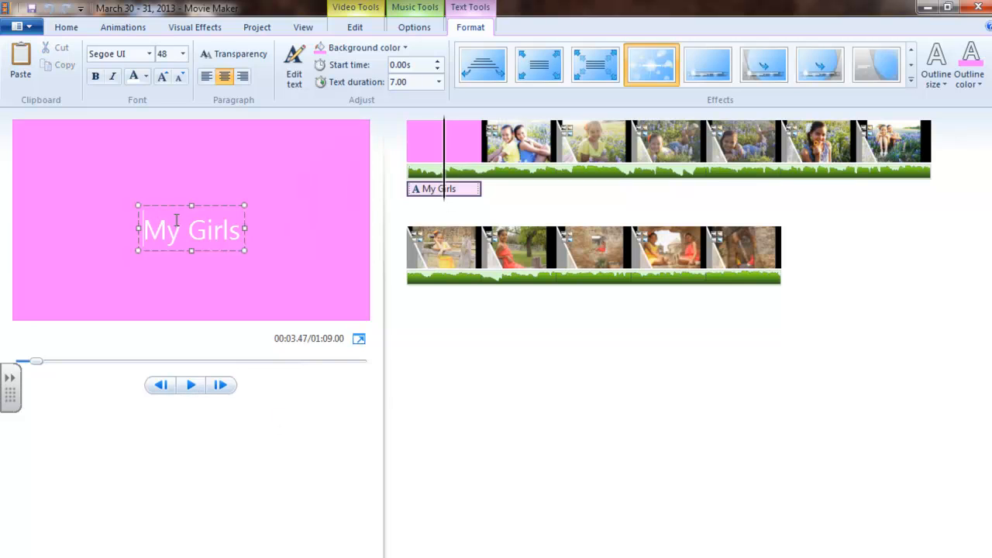
drag(146, 227, 255, 229)
click(150, 56)
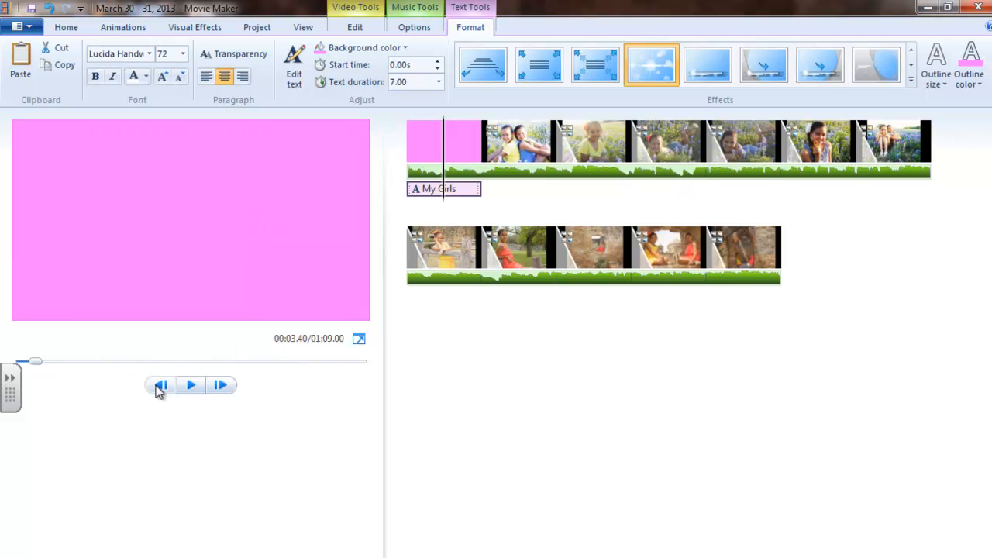
drag(443, 179, 373, 177)
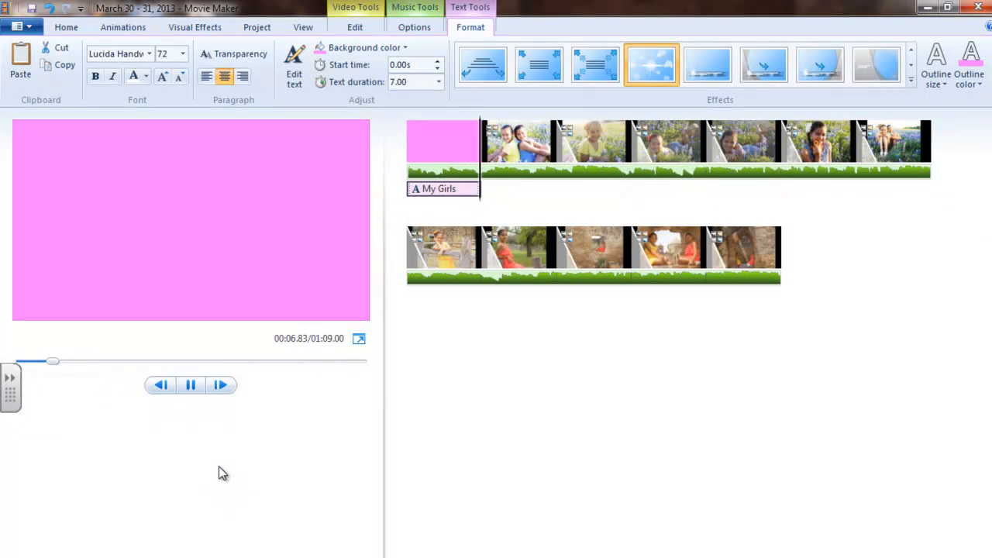
click(189, 385)
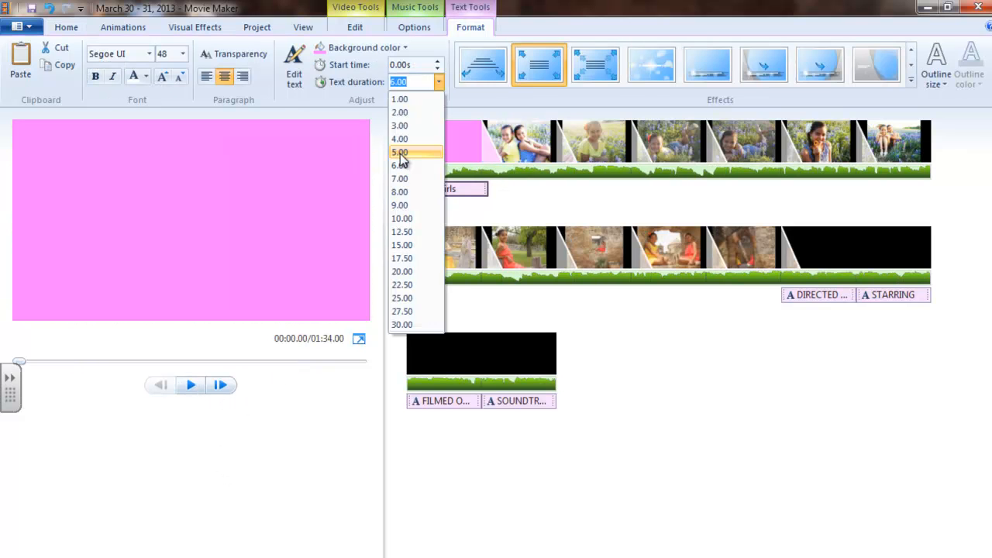
Step: Set the title's text duration to 5.00 seconds
click(400, 152)
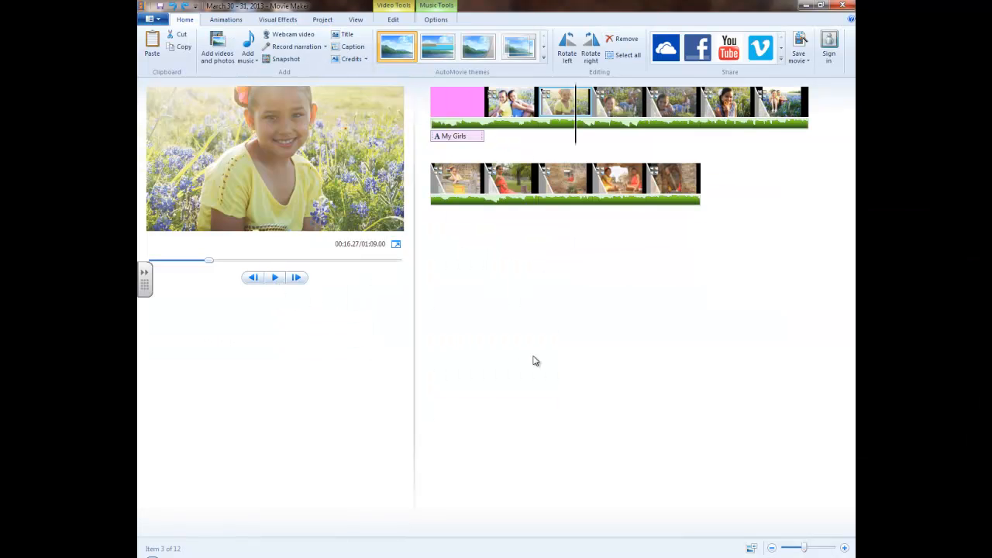
Step: Save the movie for computer playback to the Desktop as an MPEG-4 file named "Sample Video"
click(808, 62)
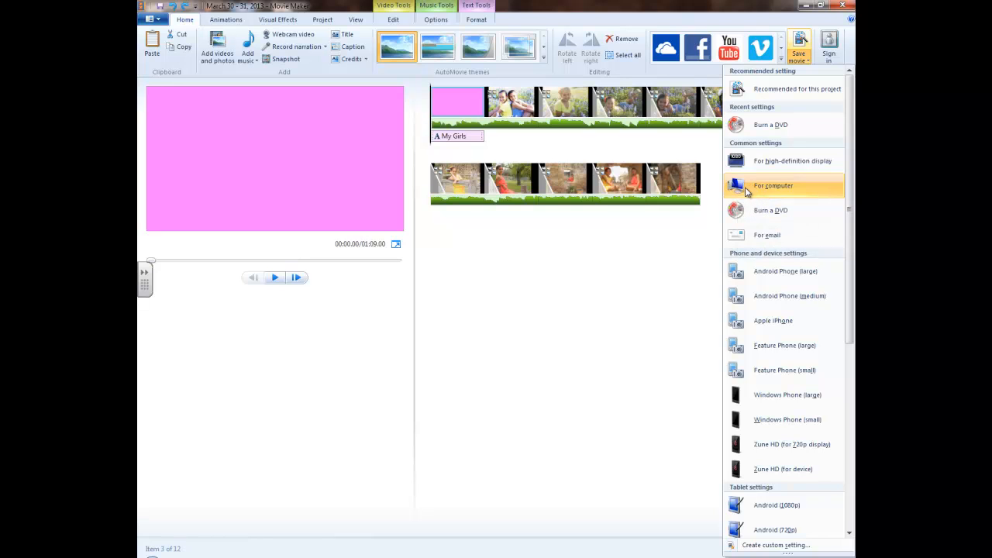
click(771, 187)
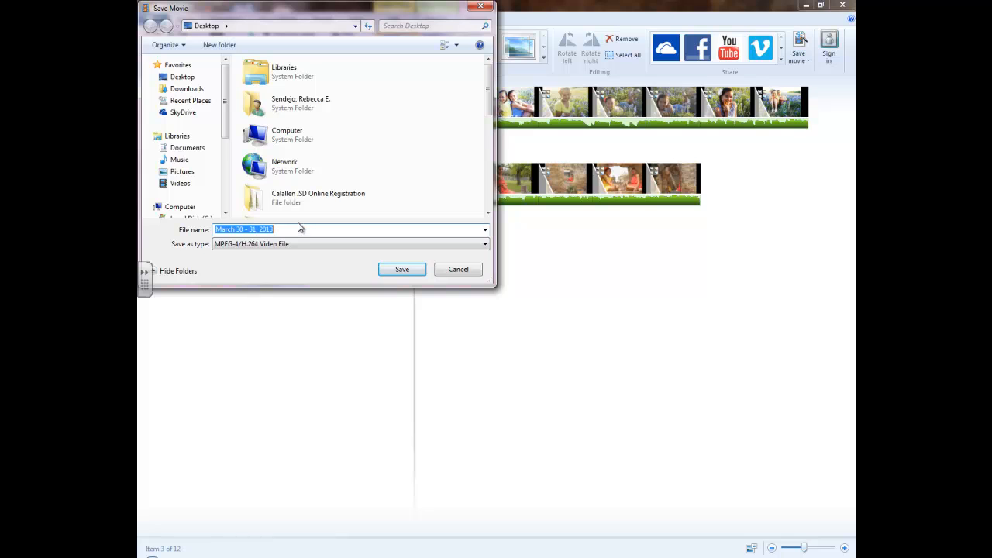
text(Sample Video)
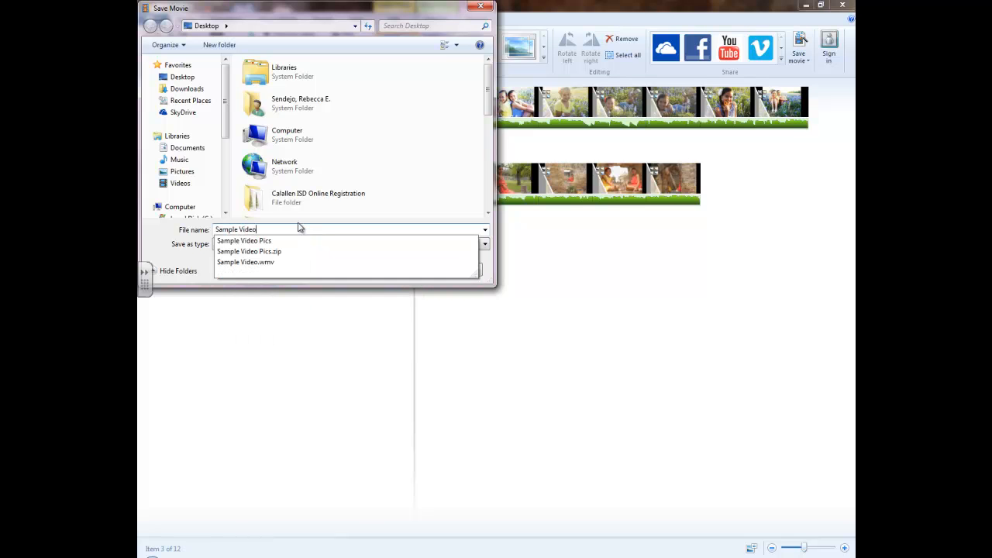
click(185, 78)
click(402, 269)
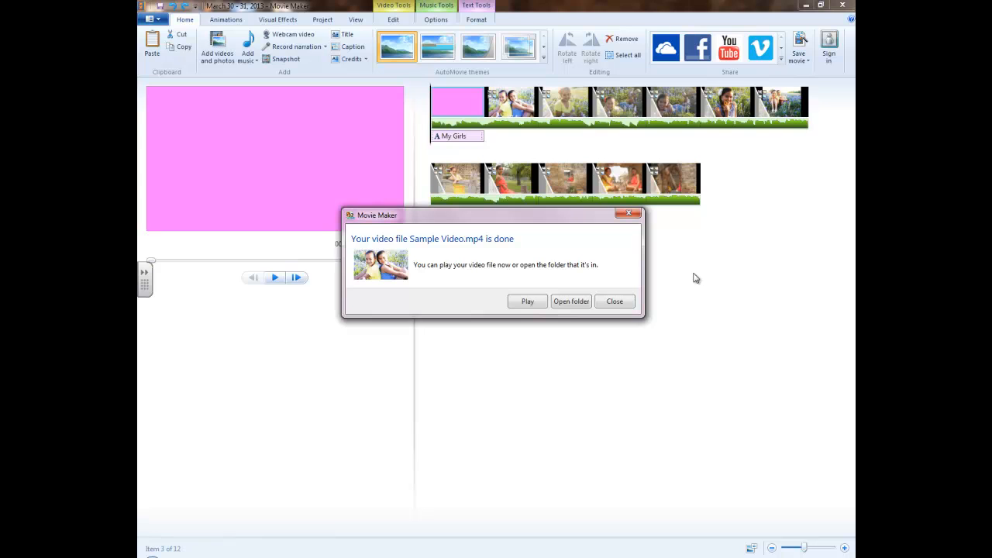
Step: Open the saved movie's folder and send the Sample Video MP4 to DVD RW Drive (D:), titling the disc "My Girls" for CD/DVD player use
click(572, 302)
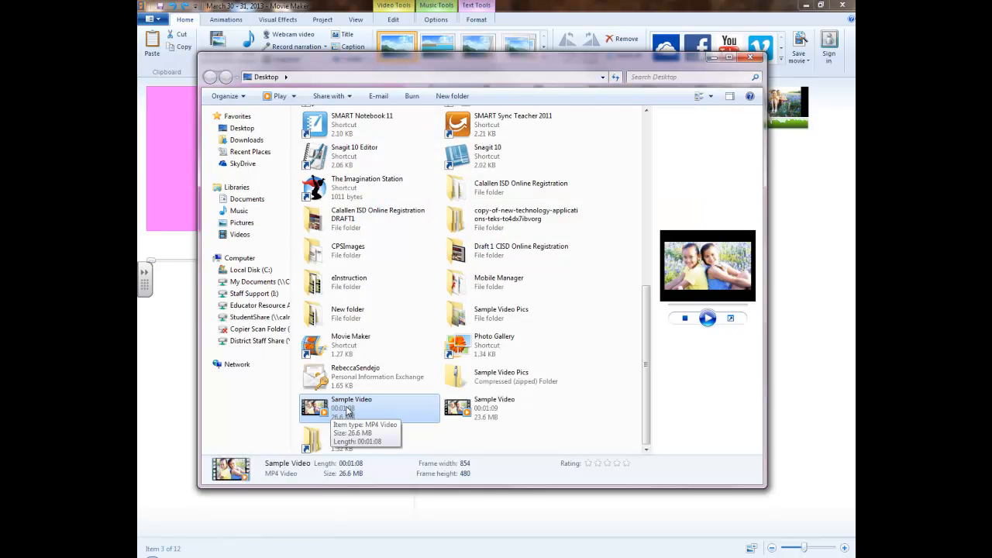
right_click(346, 411)
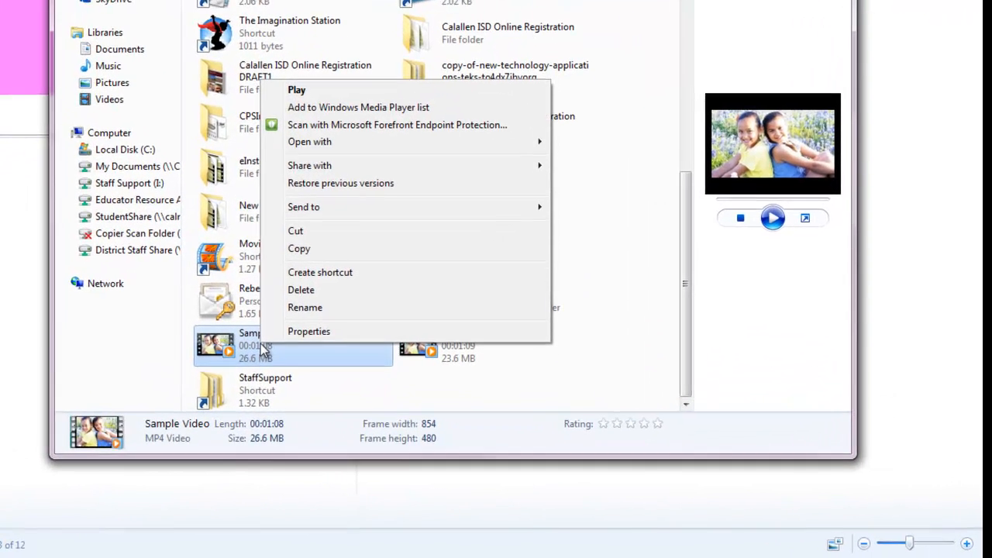
mouse_move(310, 212)
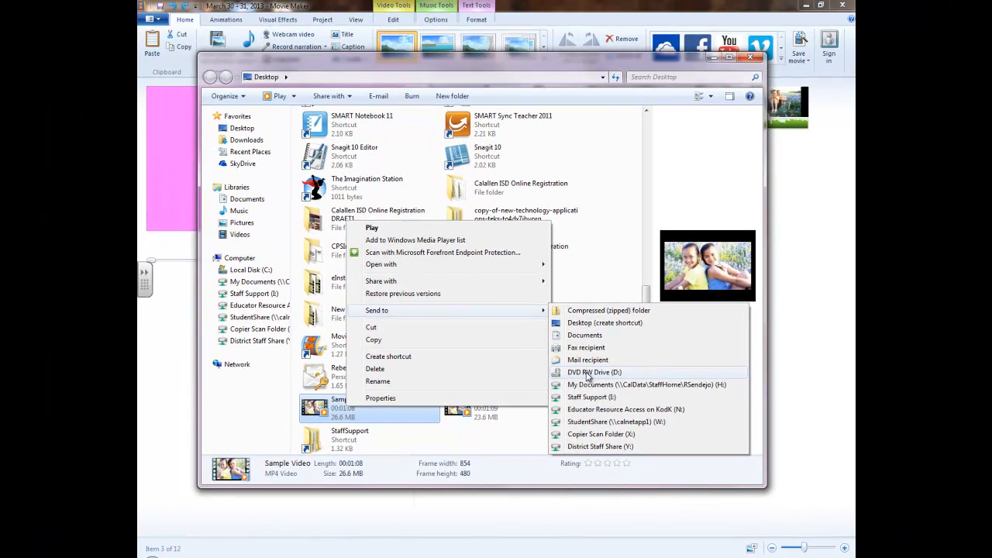
click(587, 373)
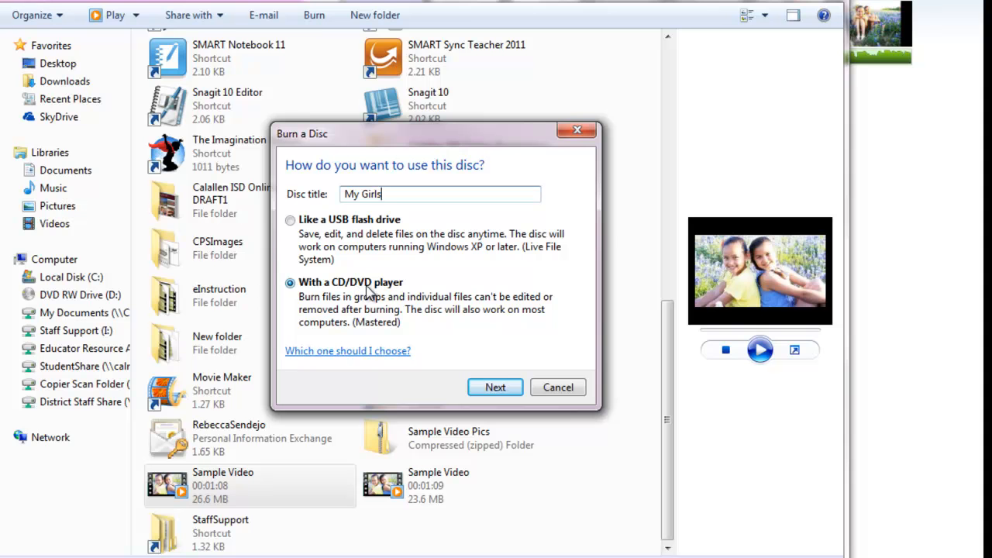
click(494, 389)
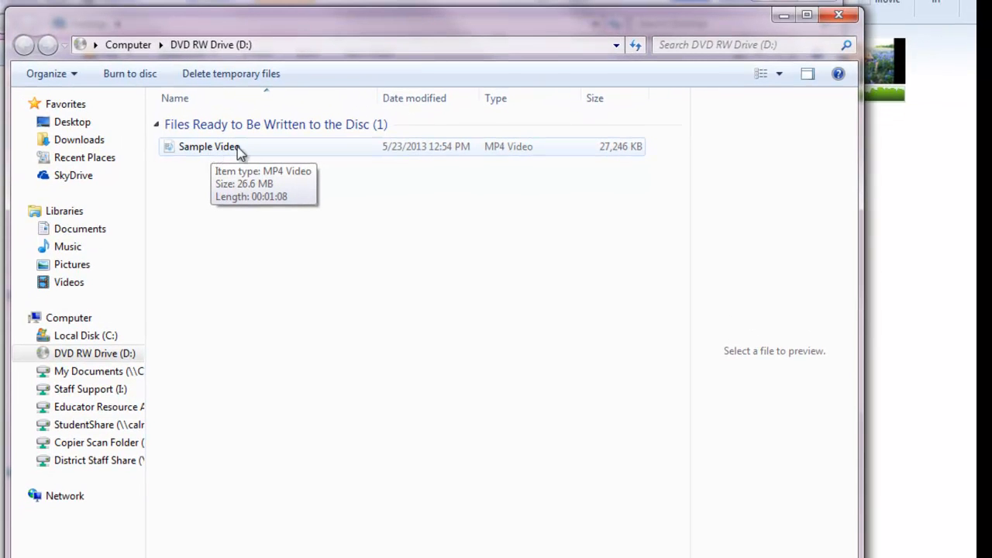
Step: Burn the queued Sample Video file to the disc titled "My Girls" at 16x recording speed
click(237, 147)
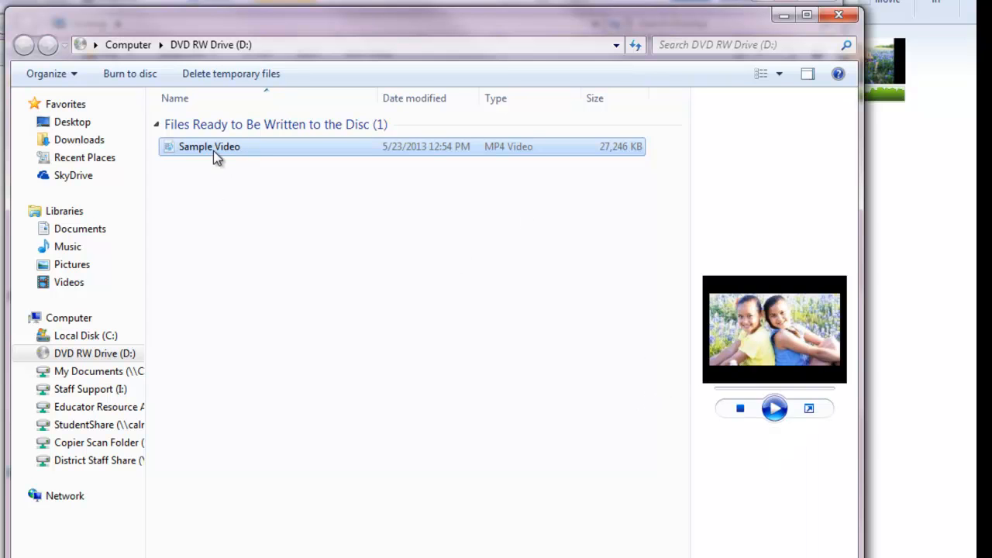
click(129, 81)
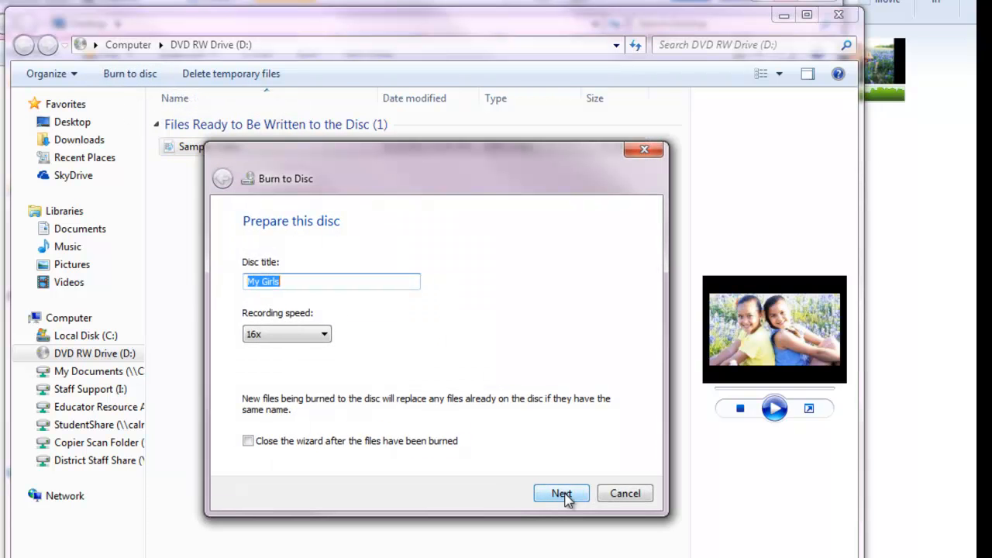
click(563, 495)
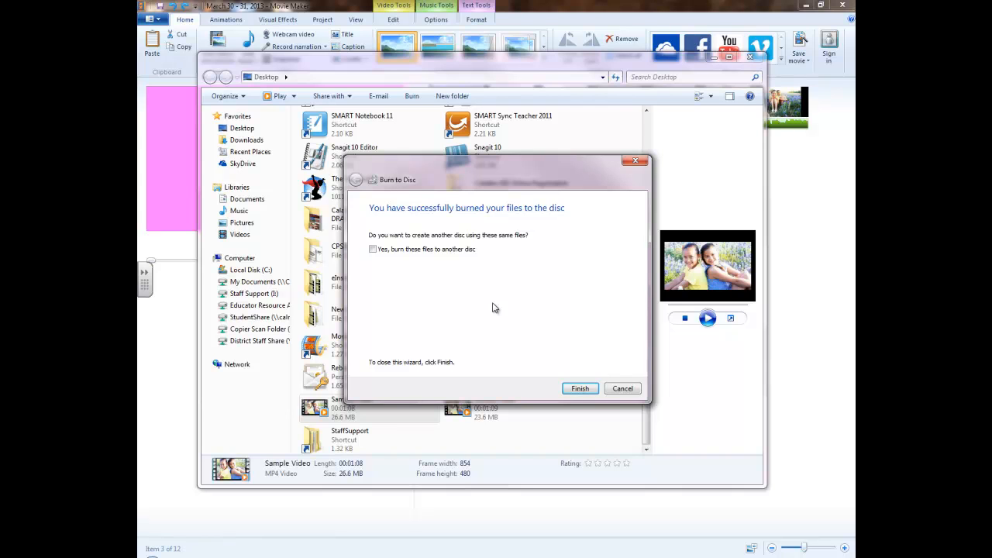
Step: Burn the same files to another disc titled "My Girls" at 16x, and finish the burning wizard
click(373, 250)
click(581, 389)
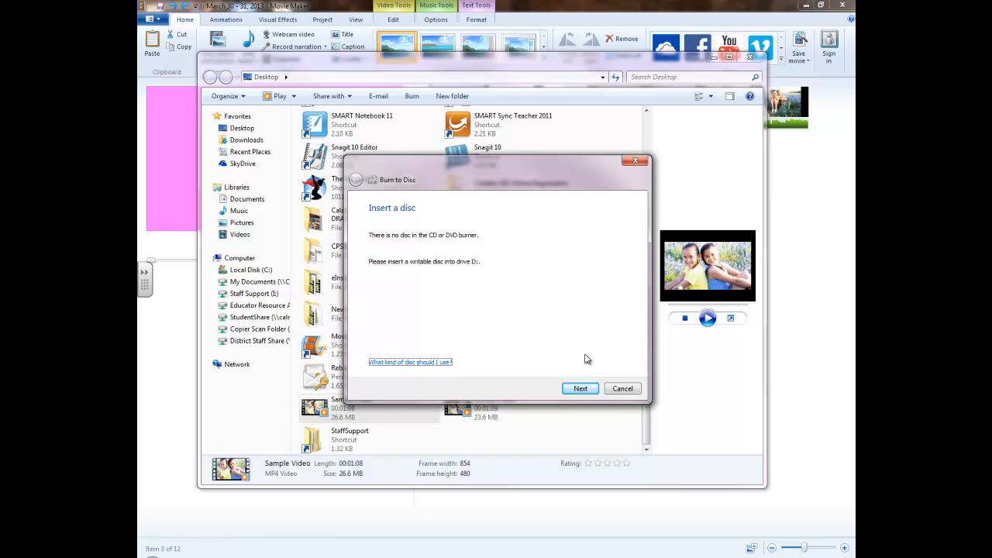
text(My )
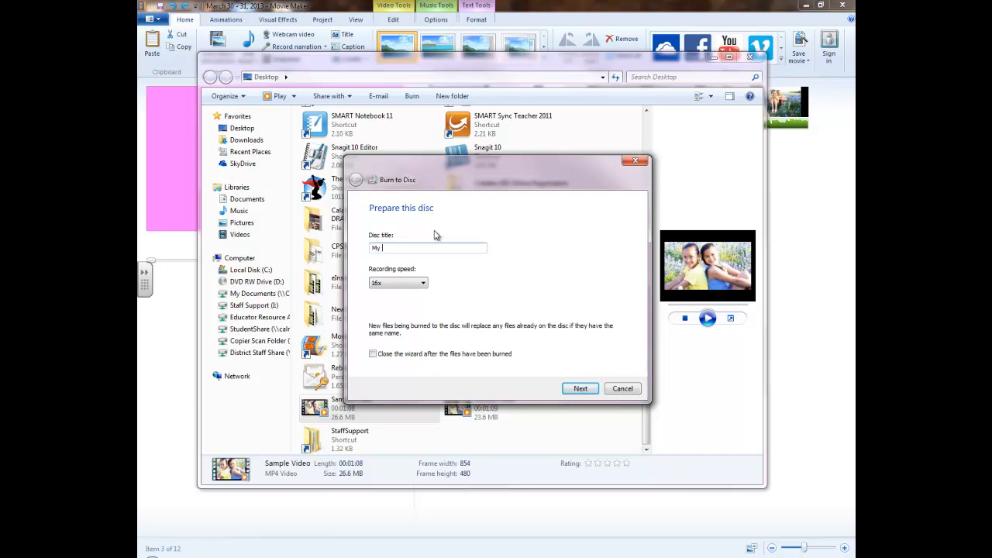
text(Girls)
click(580, 389)
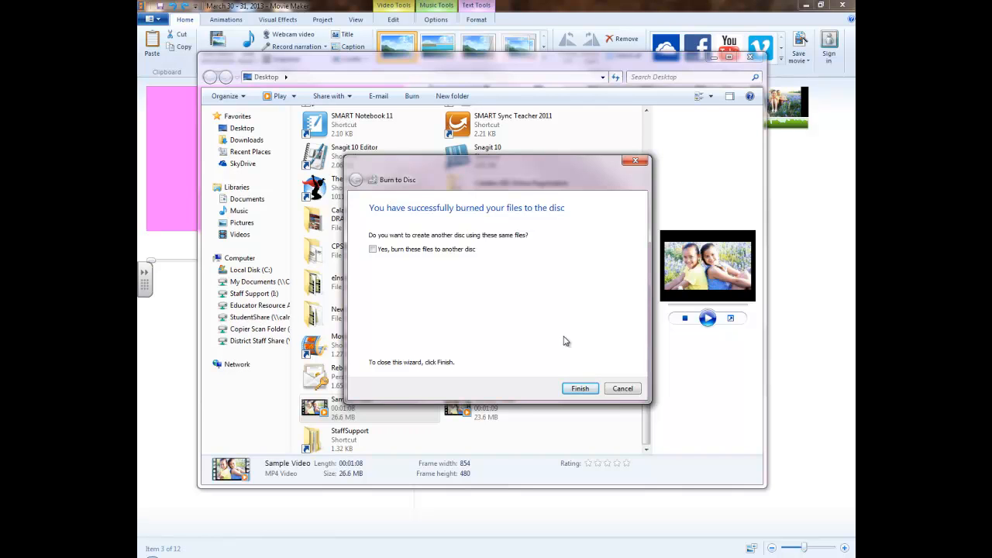
click(579, 389)
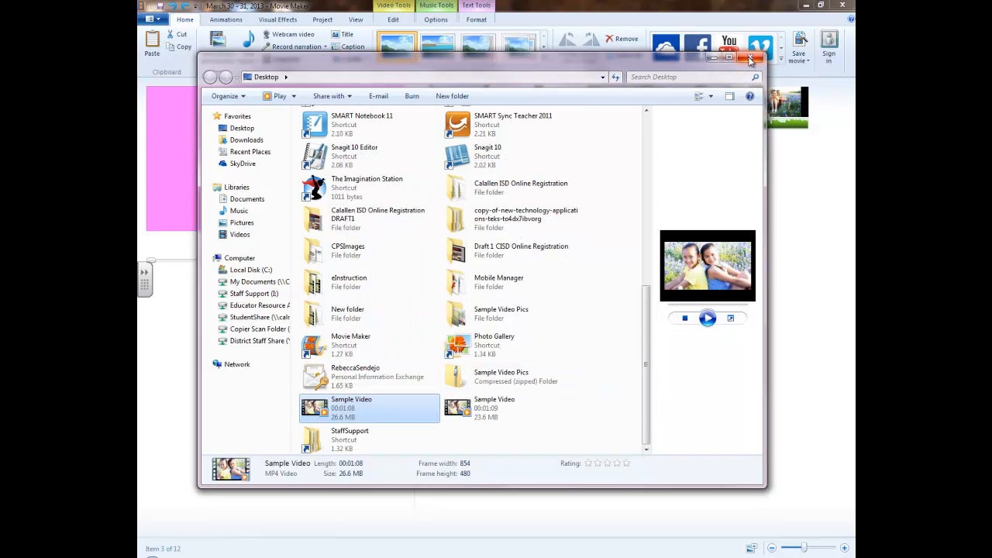
Step: Close the Desktop folder window and exit Movie Maker without saving the project changes
click(750, 60)
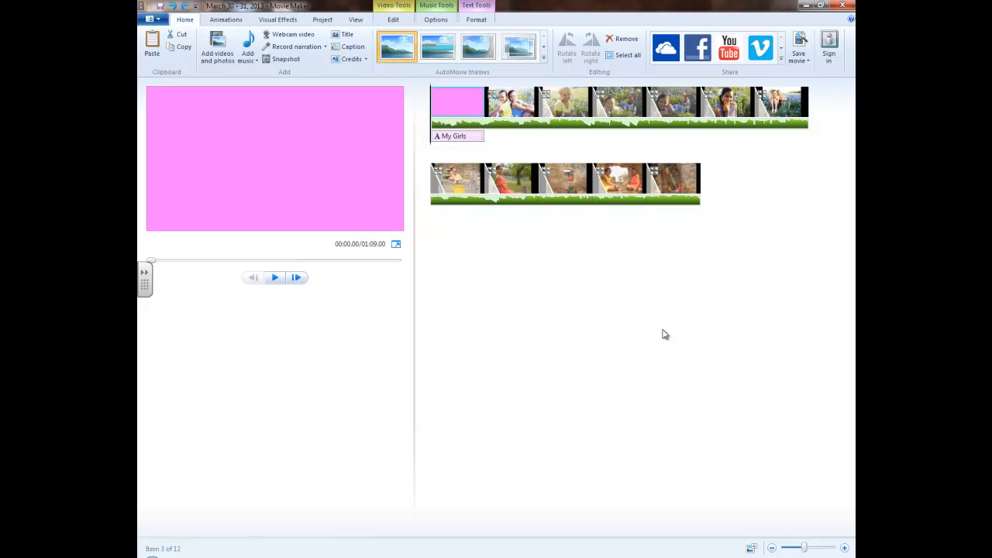
click(842, 6)
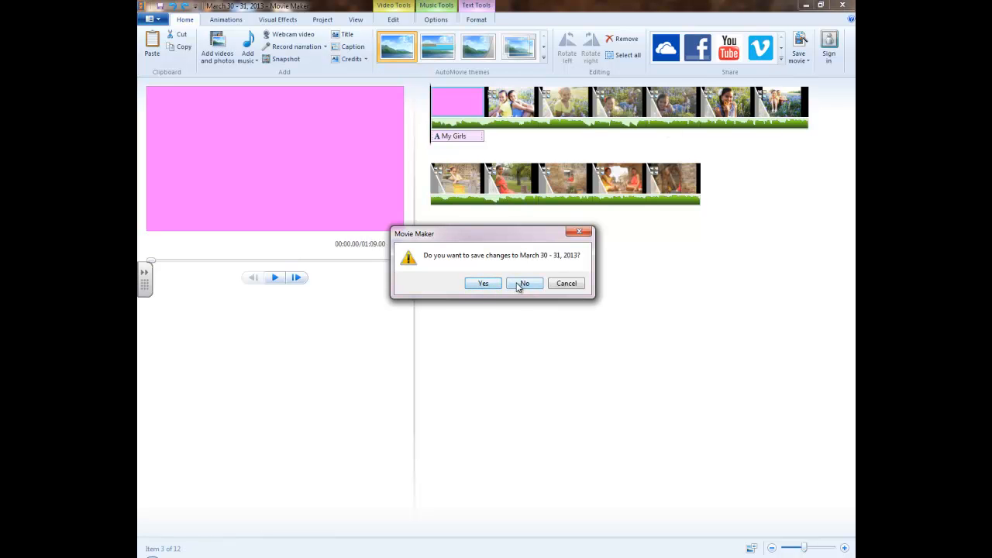
click(520, 286)
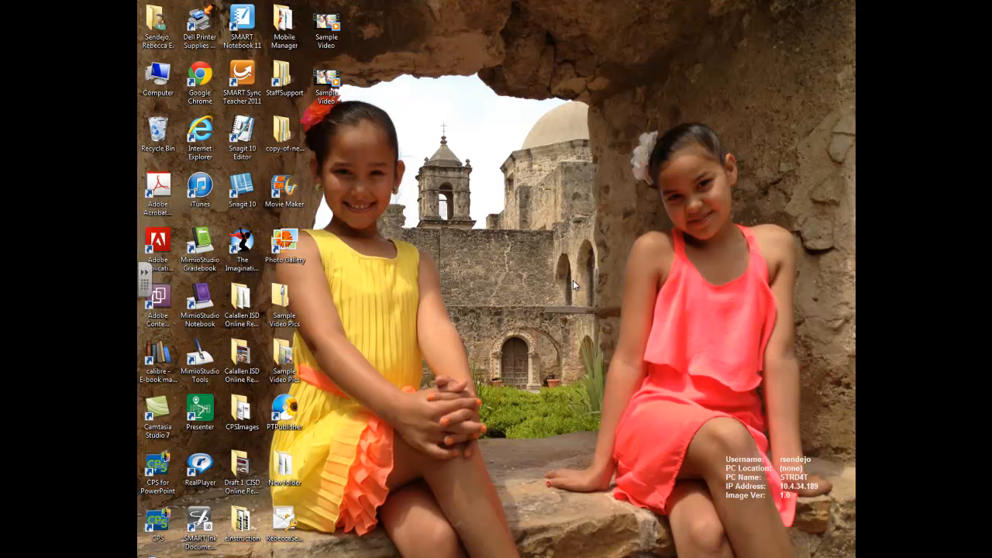
Step: Open the "My Girls" disc in File Explorer, play its Sample Video in a maximized player window, and close the player
key(super+e)
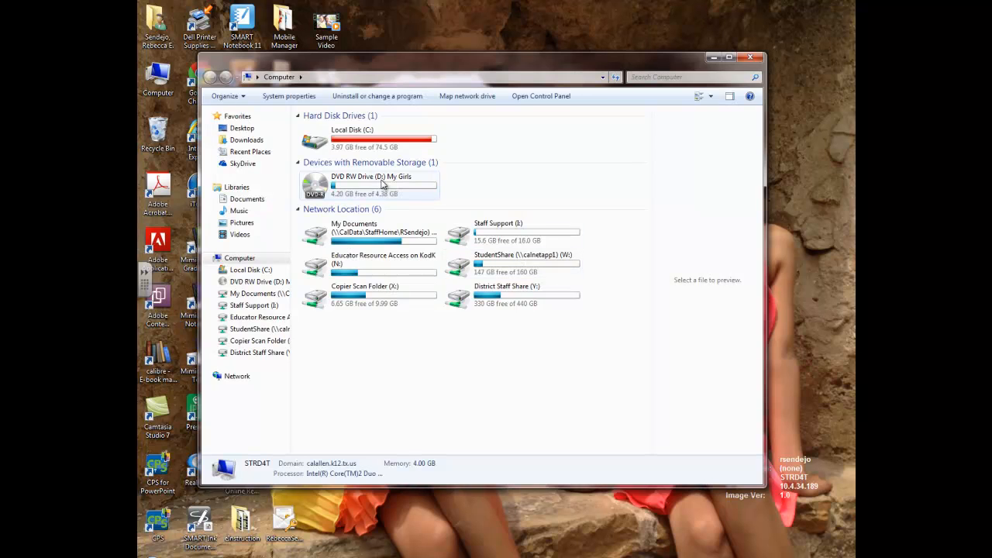
double_click(367, 189)
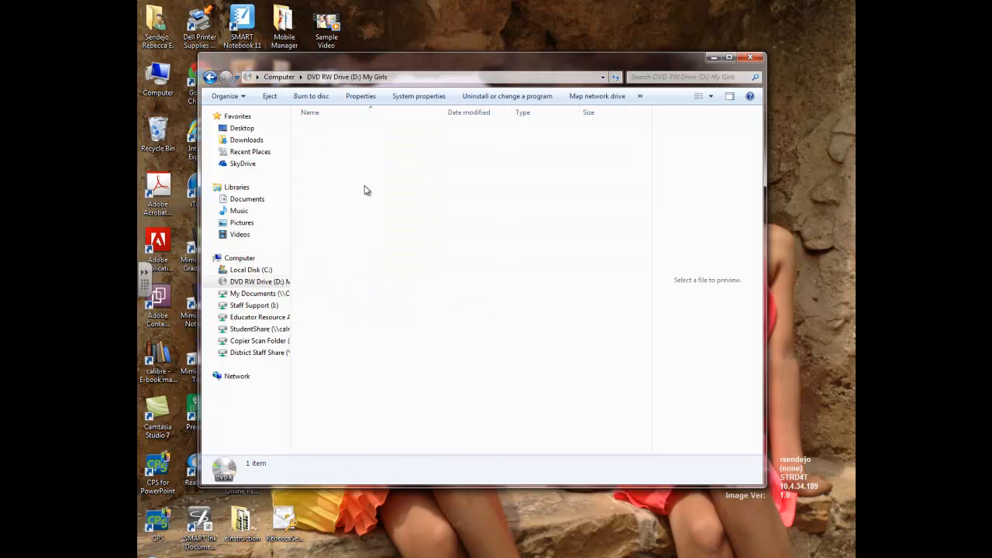
click(339, 147)
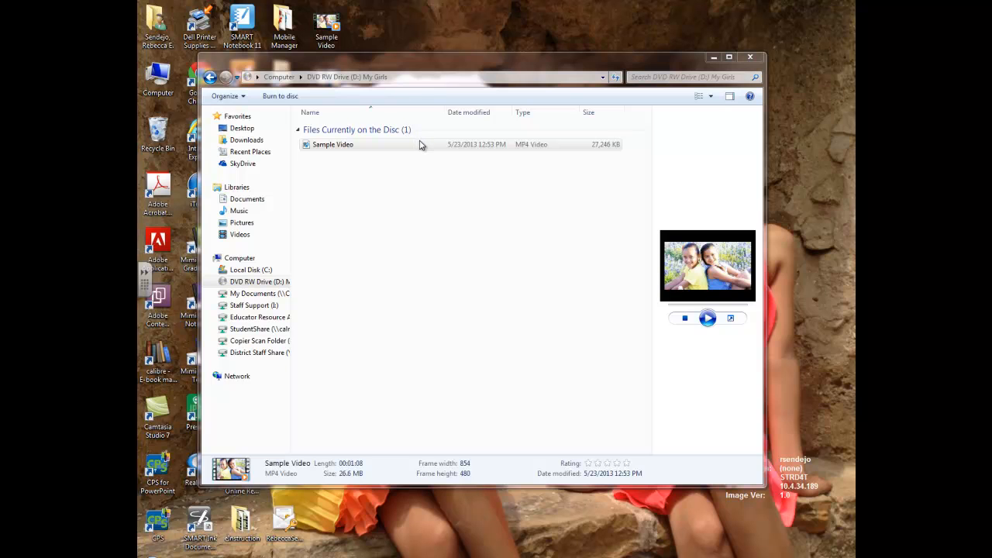
drag(581, 145, 403, 132)
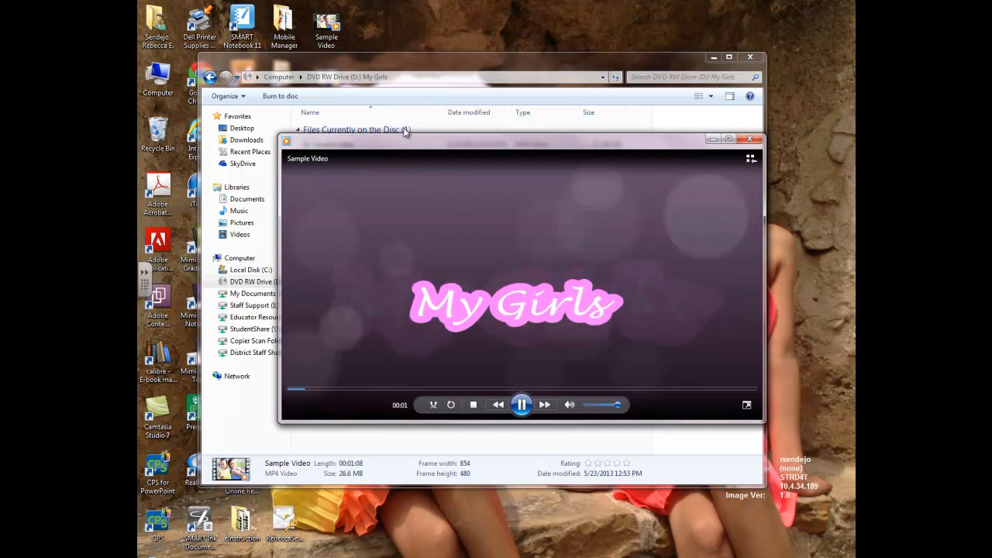
drag(618, 170, 549, 155)
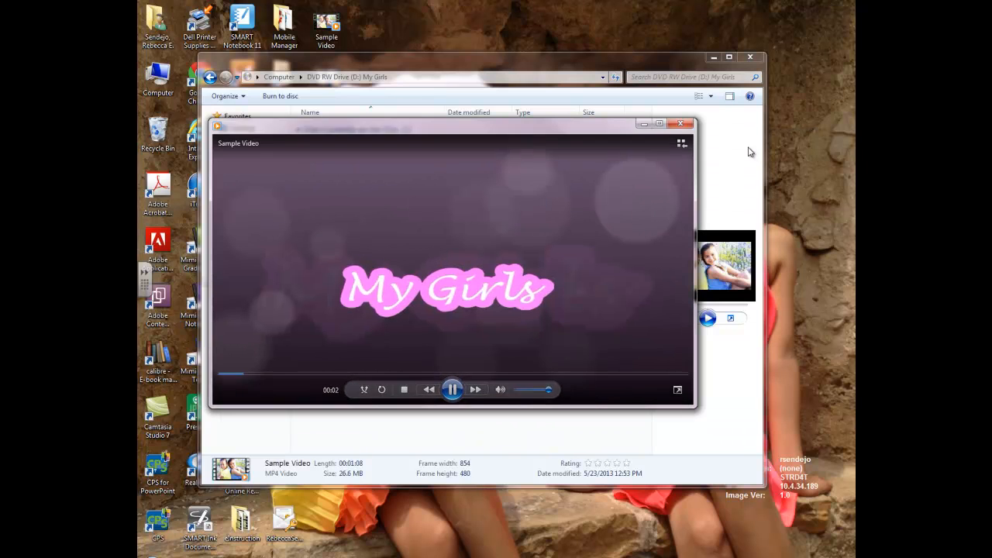
click(657, 125)
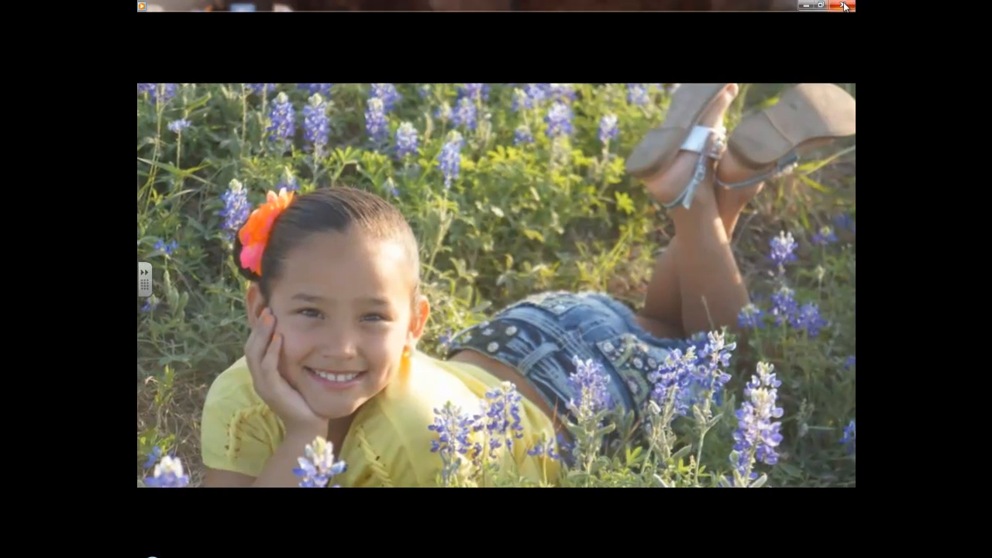
click(845, 6)
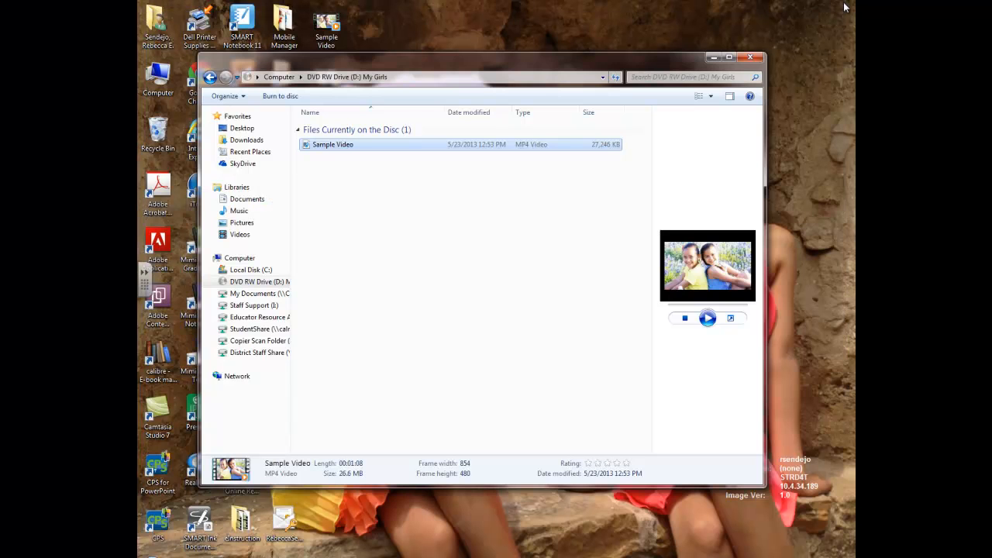